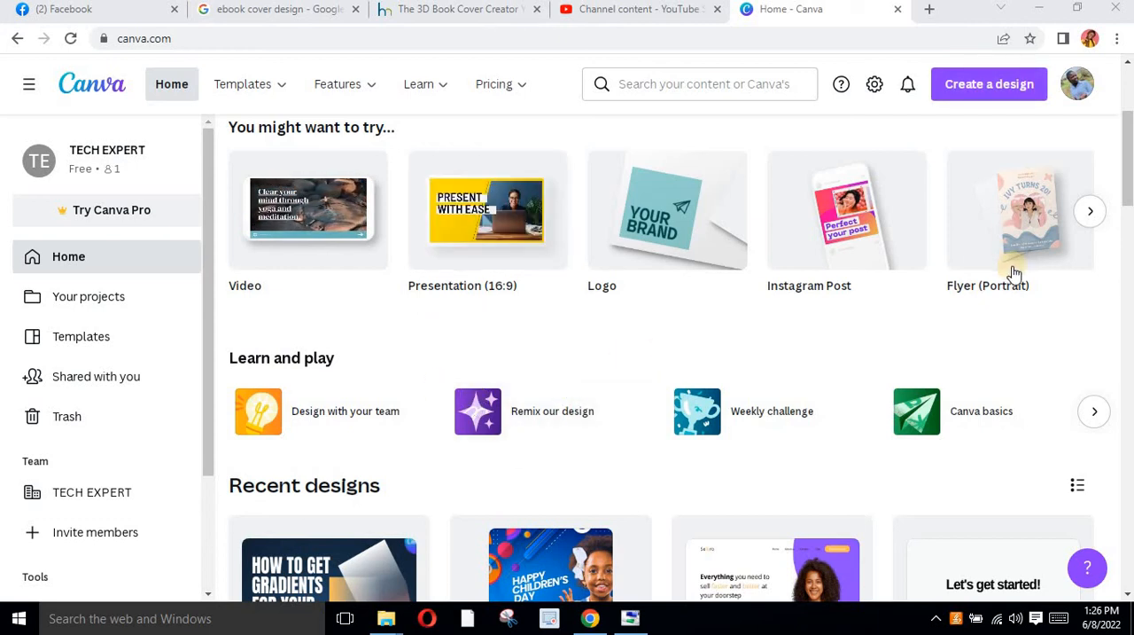
pyautogui.click(983, 86)
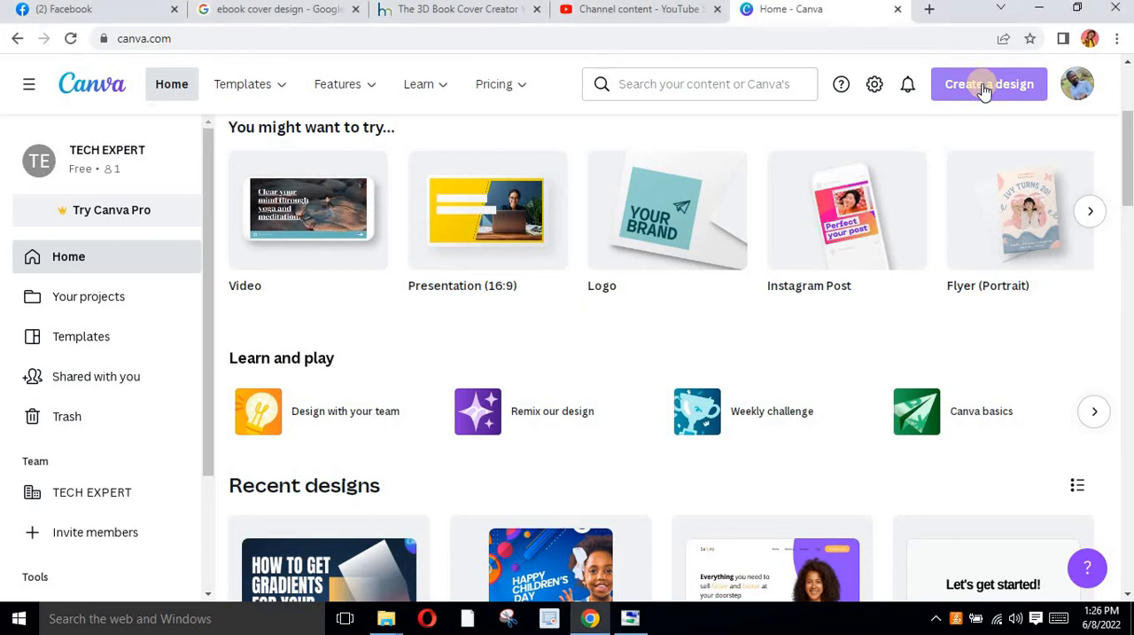
pyautogui.scroll(-4, 831, 354)
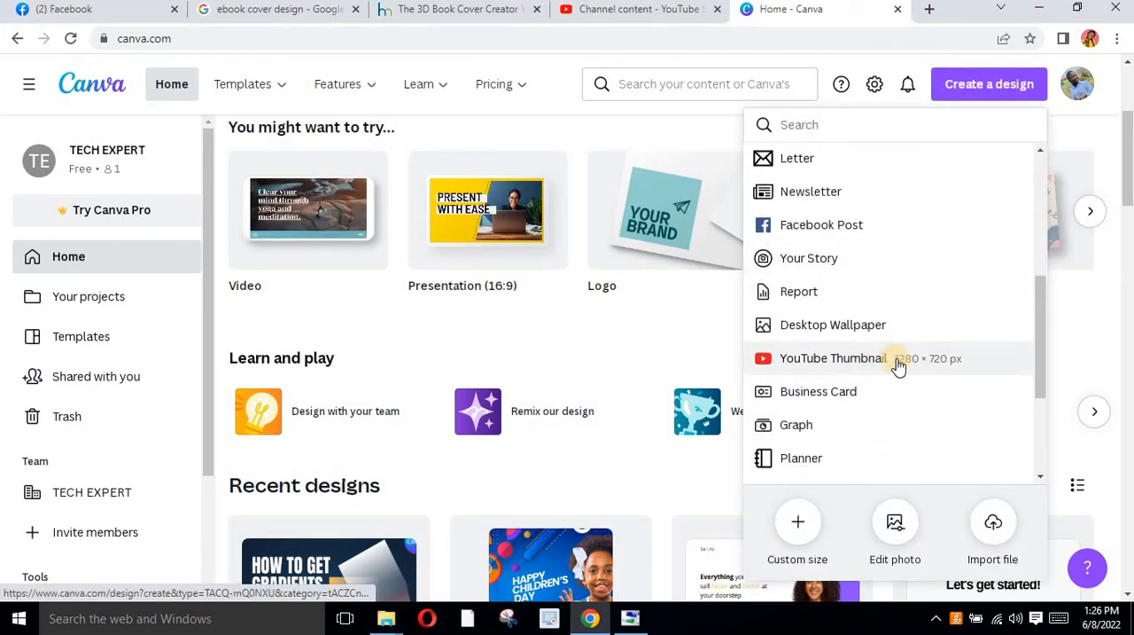
pyautogui.click(560, 346)
# Open the recent YouTube thumbnail design about getting gradients and duplicate its first page
pyautogui.scroll(-2, 389, 414)
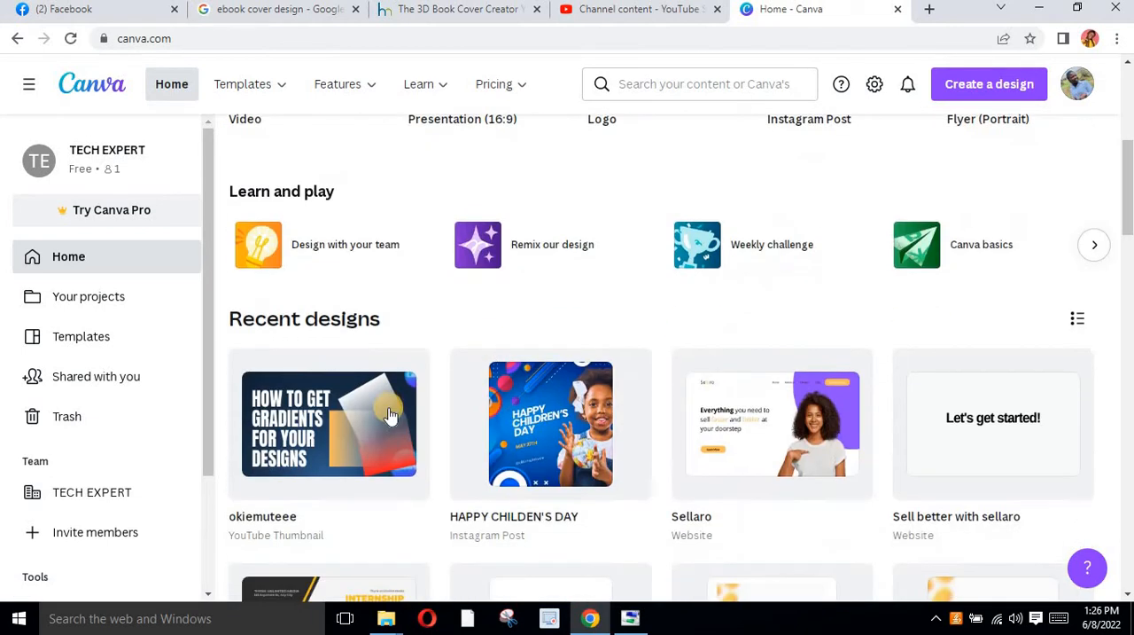
pyautogui.click(337, 429)
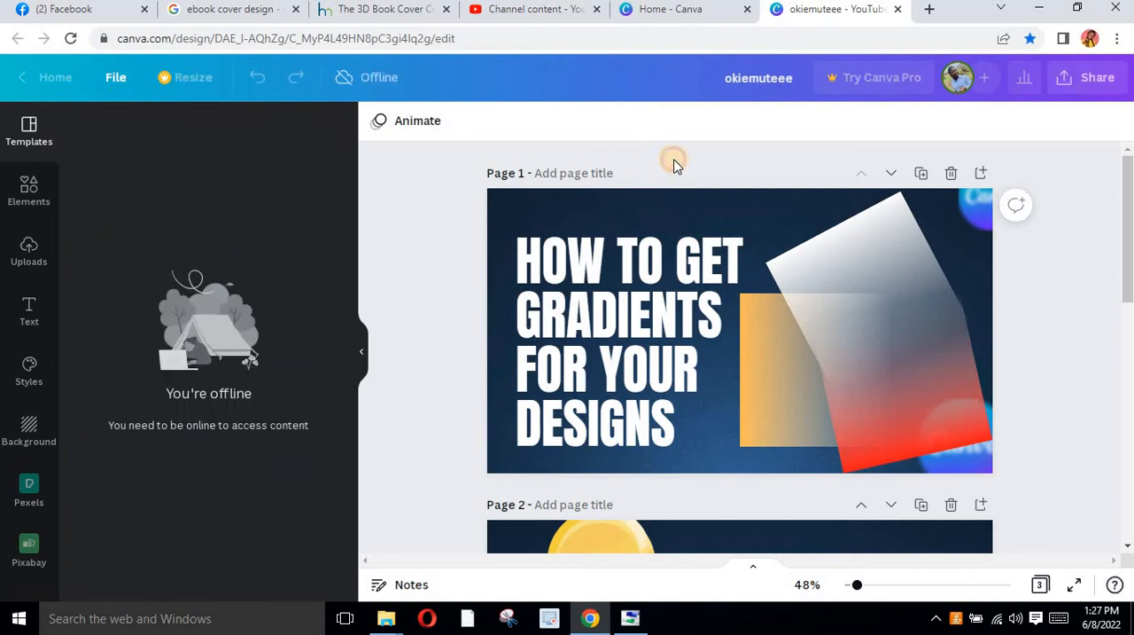
pyautogui.click(922, 175)
# Delete the white, orange and red gradient shapes from the duplicated page
pyautogui.click(841, 299)
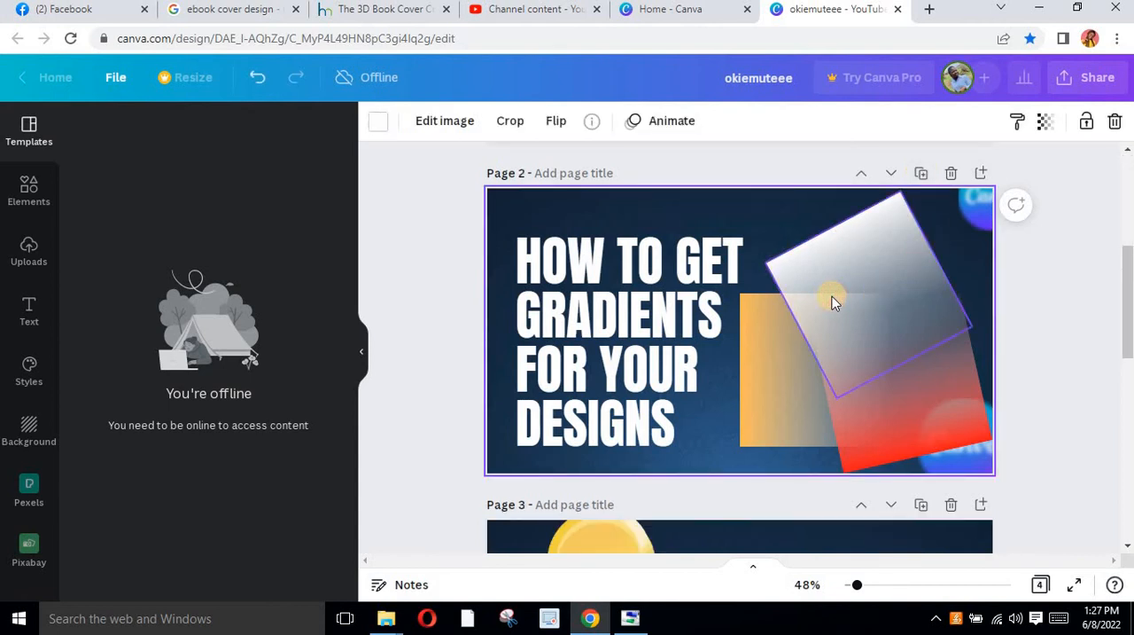
pyautogui.press('Delete')
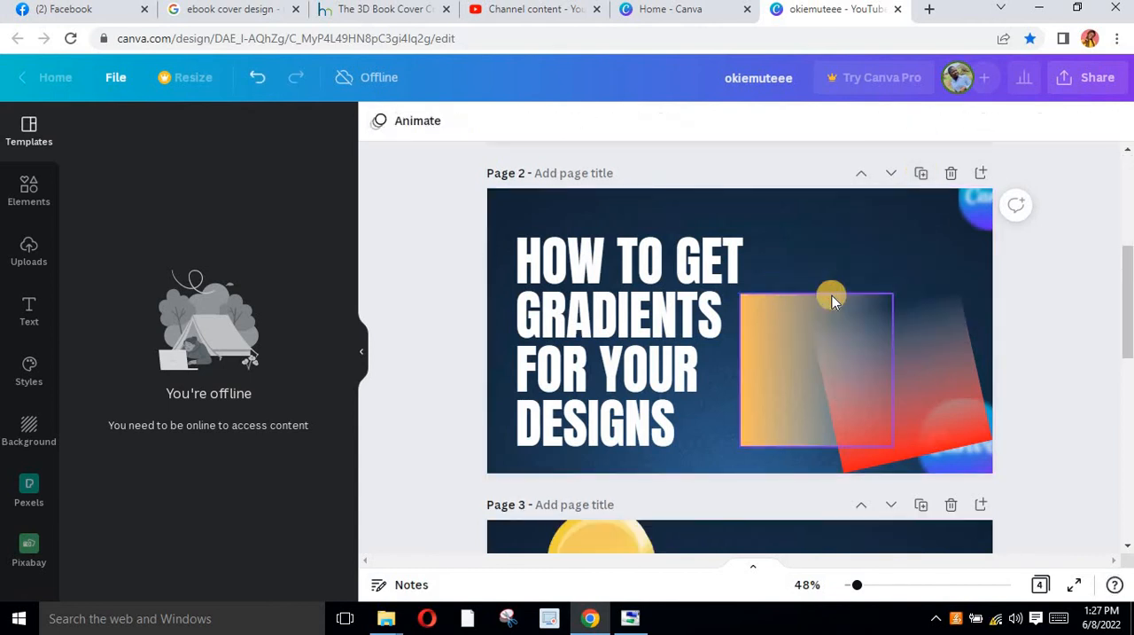
pyautogui.click(832, 300)
pyautogui.press('Delete')
pyautogui.click(887, 347)
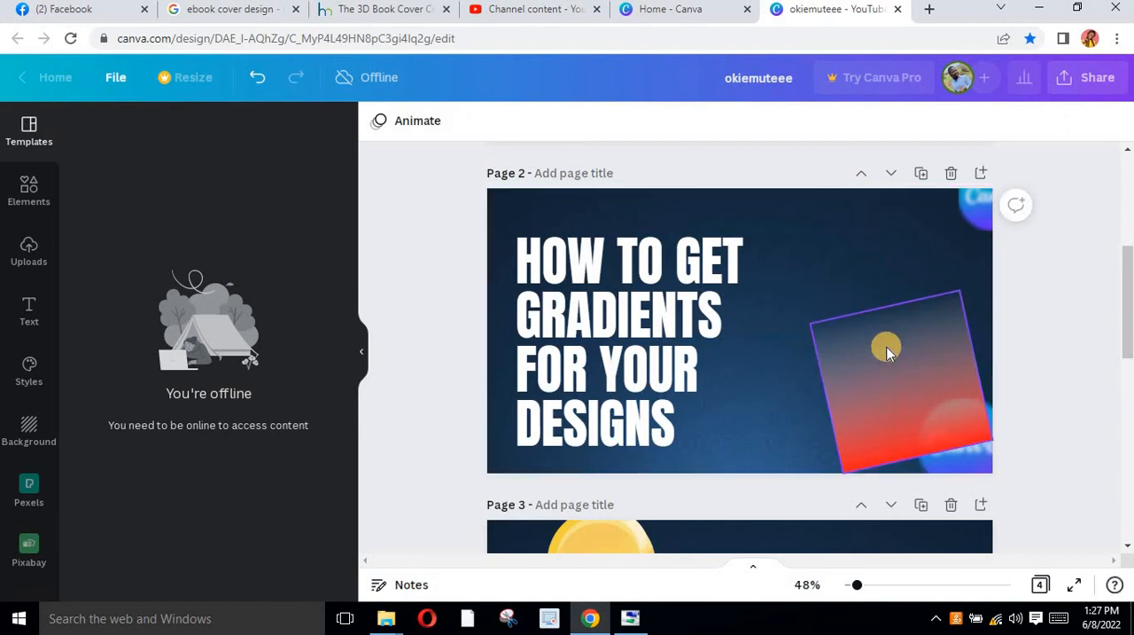
pyautogui.press('Delete')
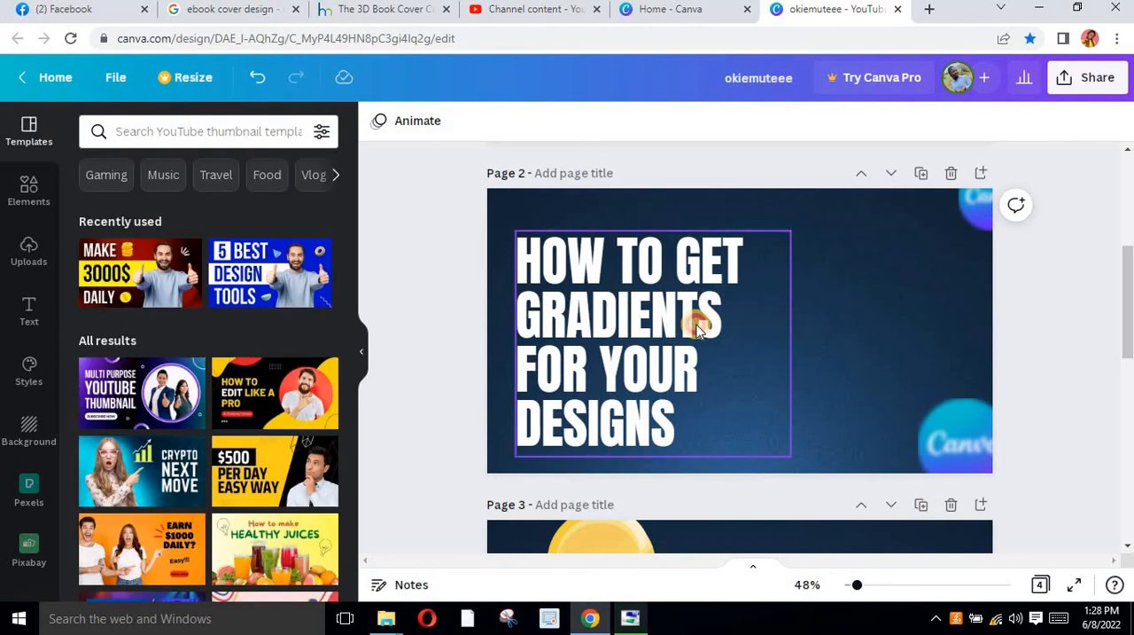
# Replace the headline text on page 2 with "MOCK-UP YOUR EBOOK COVER WITH EASE"
pyautogui.doubleClick(639, 327)
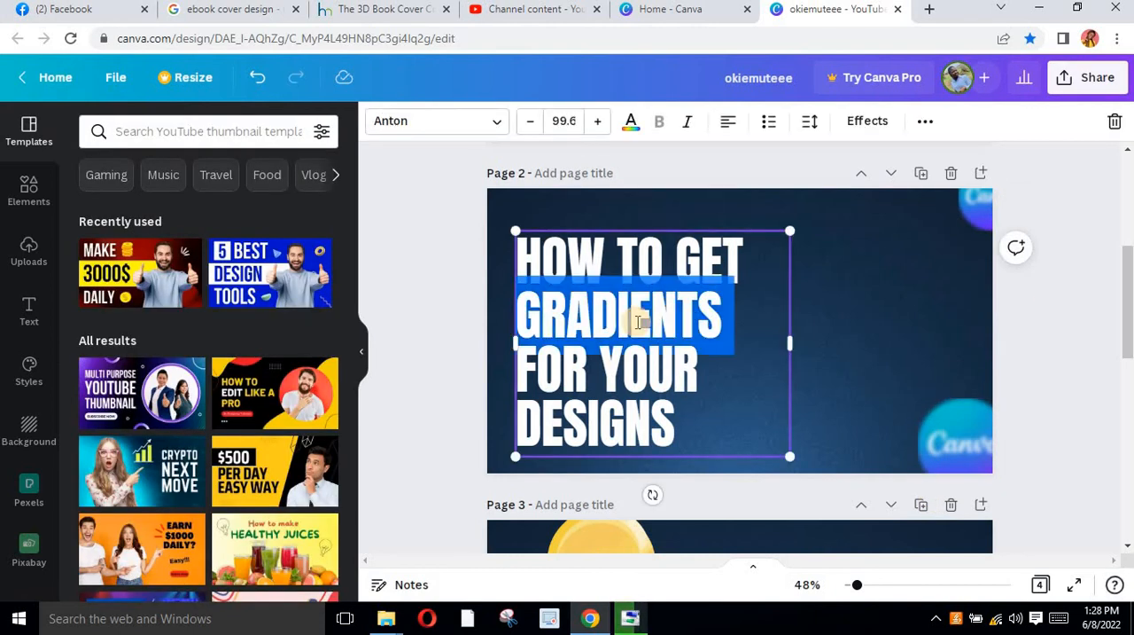
pyautogui.hotkey('ctrl', 'a')
pyautogui.write('MOCK-UP YOUR EBOOK COVER WITH EASE')
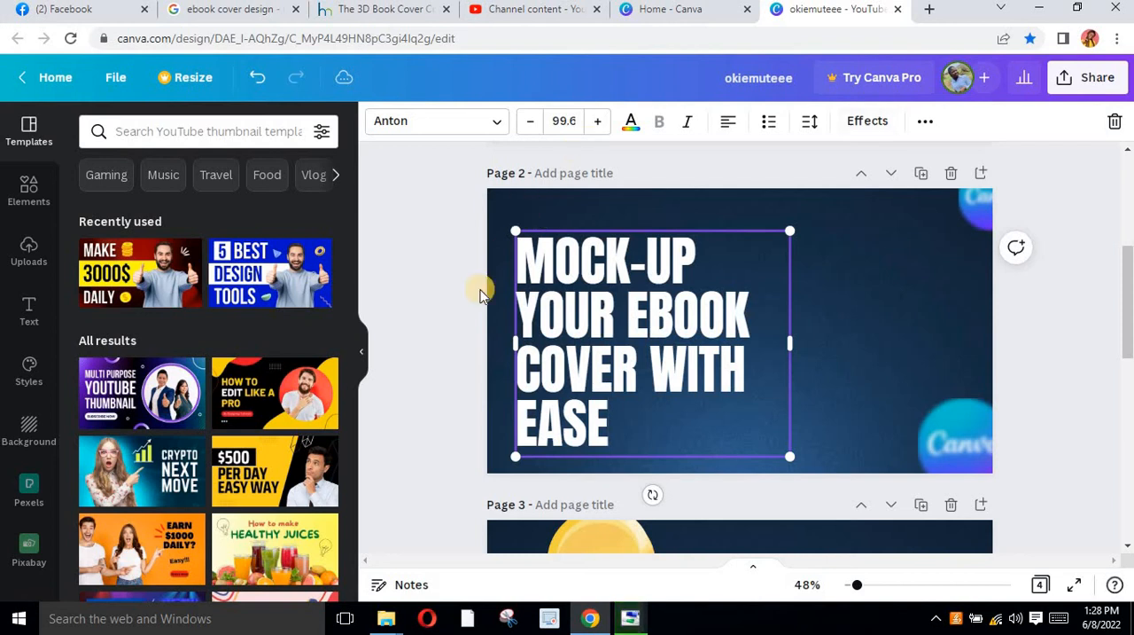
pyautogui.click(804, 305)
pyautogui.click(637, 342)
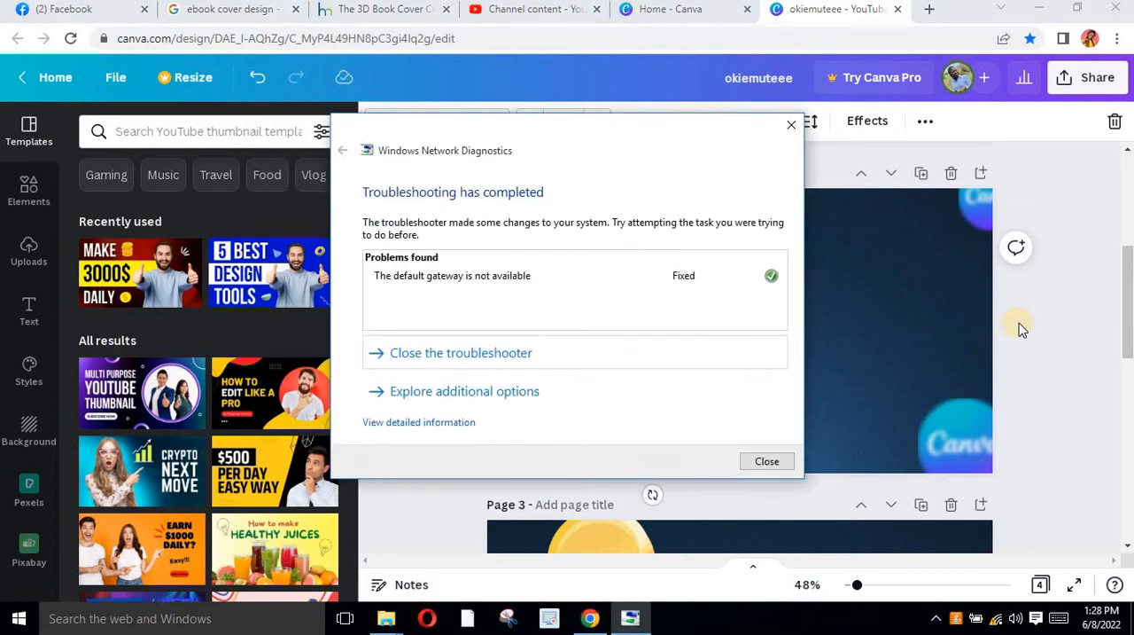
pyautogui.click(1019, 323)
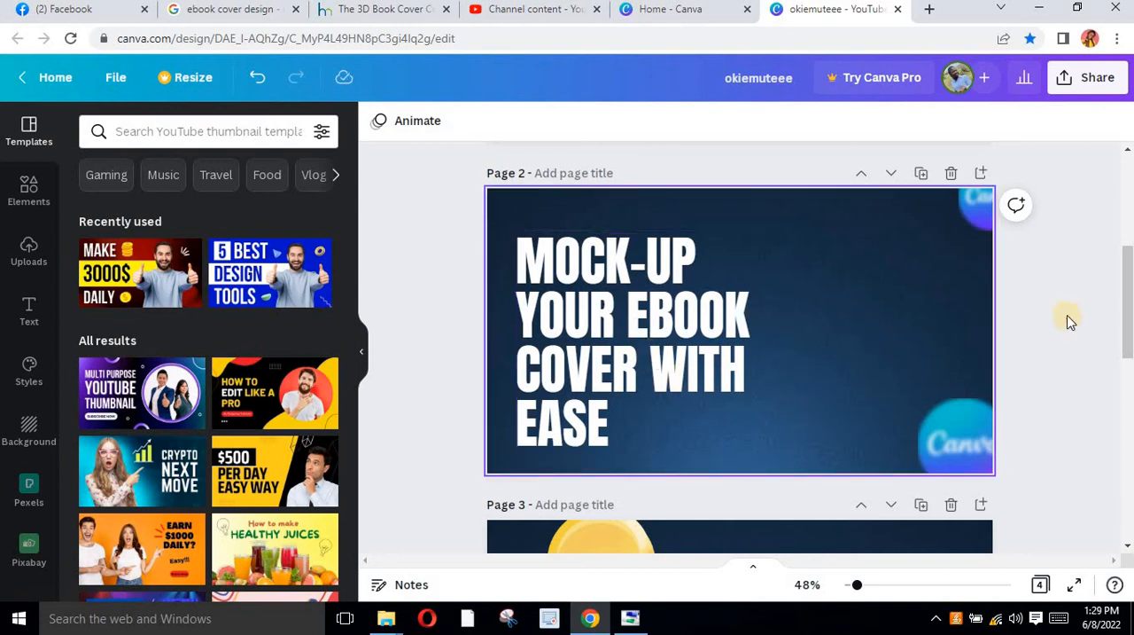
# Add the uploaded transparent image of the single standing book to page 2 and crop its empty sides
pyautogui.click(21, 255)
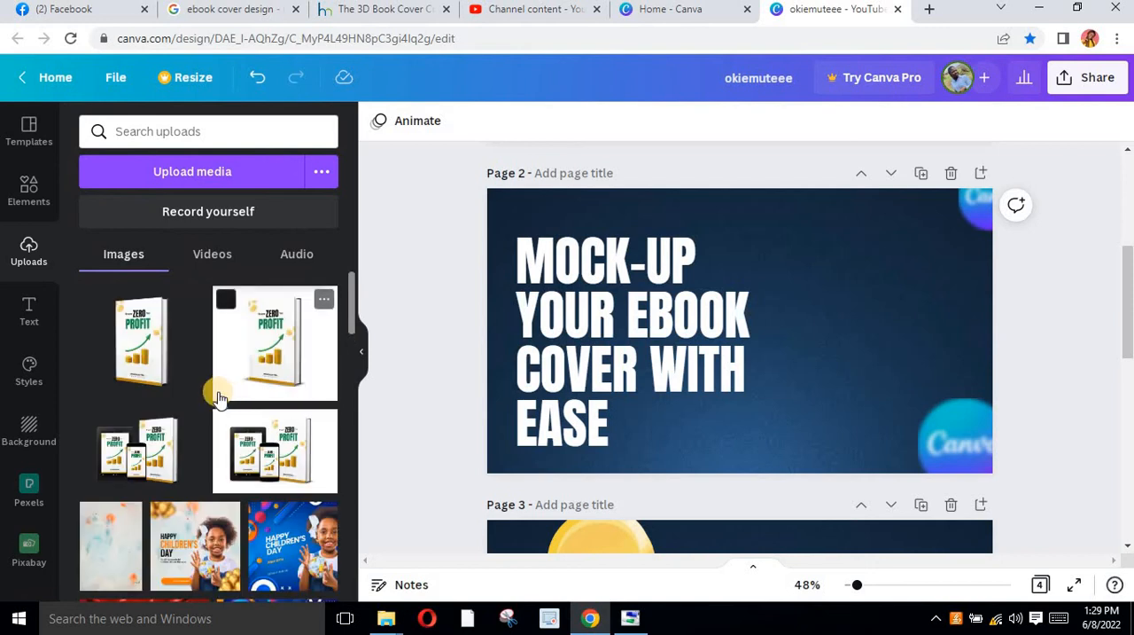
pyautogui.click(141, 333)
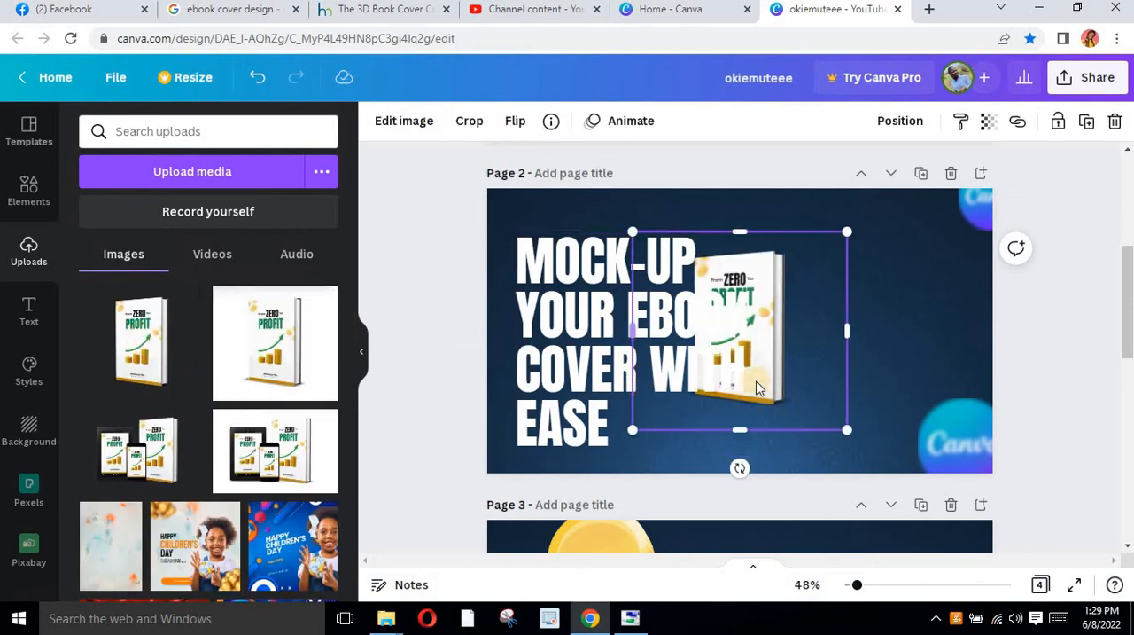
pyautogui.moveTo(850, 330); pyautogui.dragTo(791, 330)
pyautogui.moveTo(634, 330); pyautogui.dragTo(684, 330)
# Place the single book image to the right of the headline and return the headline to the page's left margin
pyautogui.moveTo(780, 346); pyautogui.dragTo(584, 346)
pyautogui.moveTo(740, 346); pyautogui.dragTo(860, 332)
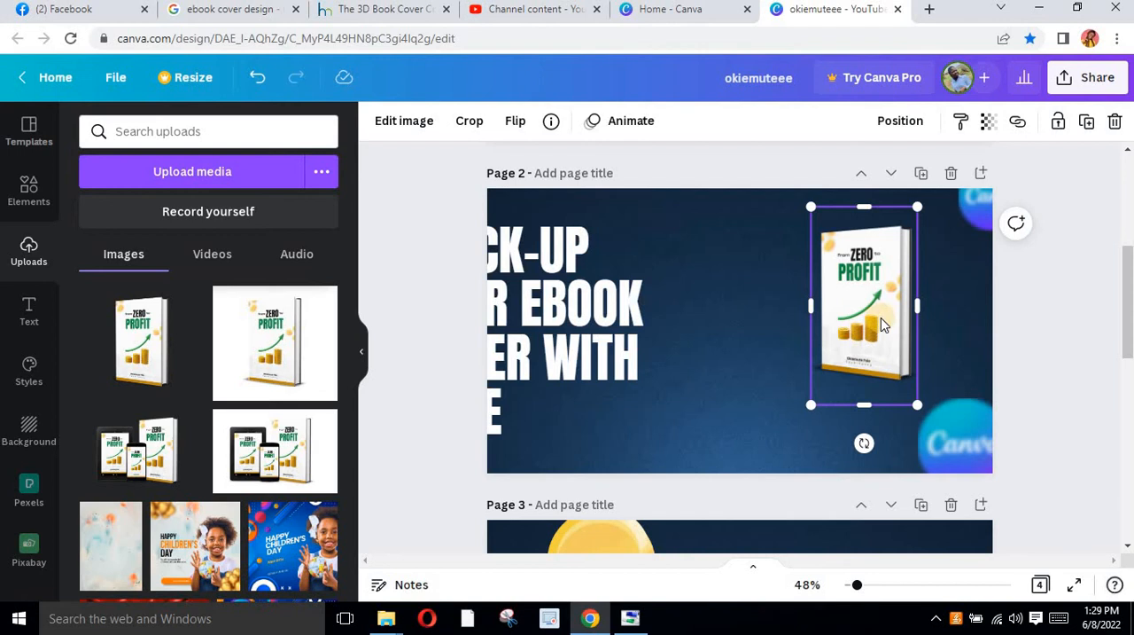
pyautogui.moveTo(881, 319)
pyautogui.mouseDown()
pyautogui.moveTo(872, 371)
pyautogui.moveTo(904, 315)
pyautogui.mouseUp()
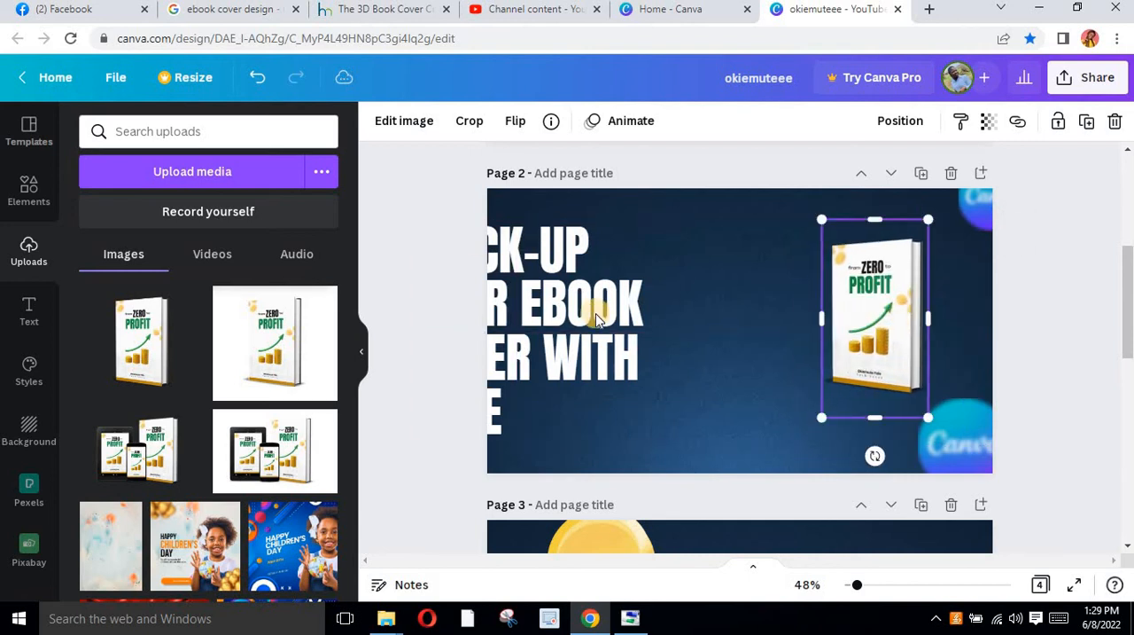
pyautogui.click(665, 333)
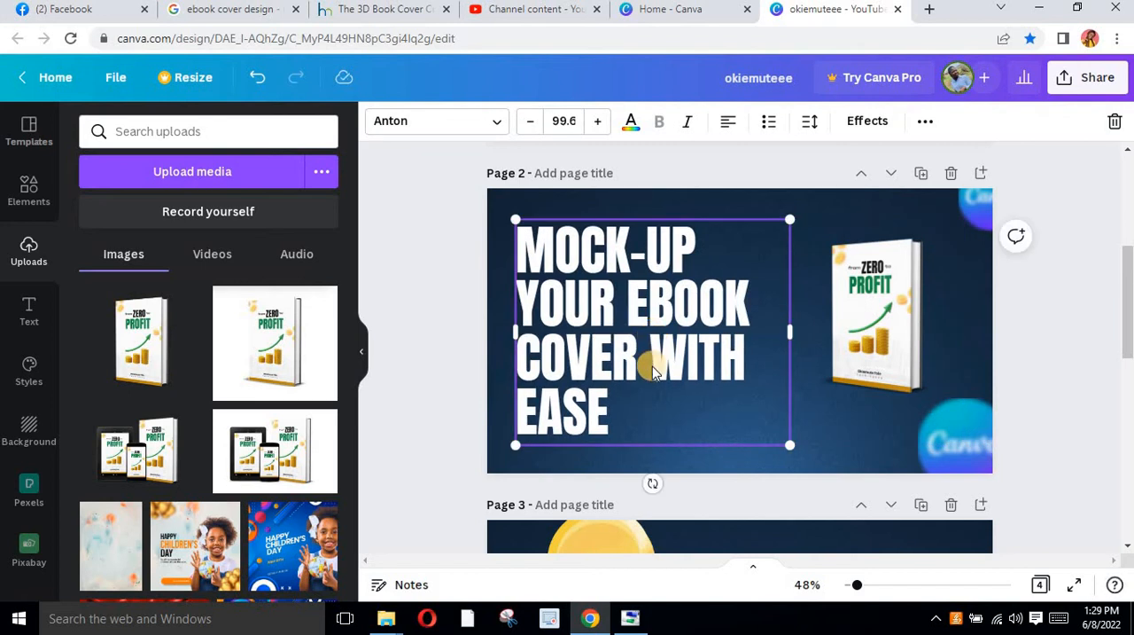
# Enlarge the single book image and place it near the right edge of page 2
pyautogui.moveTo(891, 334)
pyautogui.mouseDown()
pyautogui.moveTo(911, 328)
pyautogui.moveTo(906, 318)
pyautogui.mouseUp()
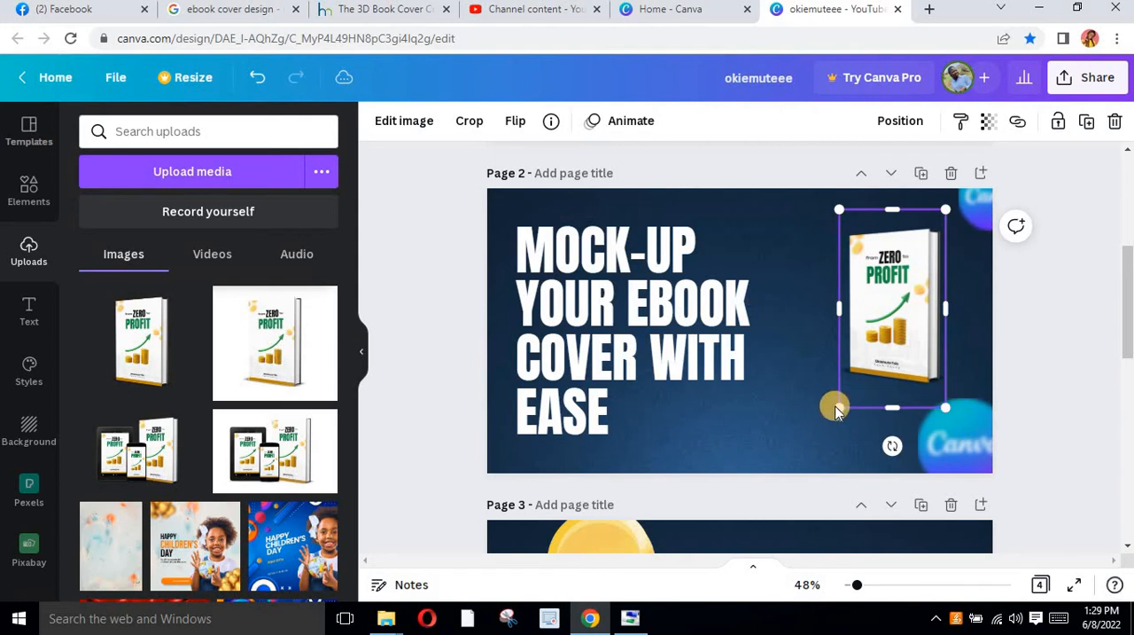
pyautogui.moveTo(836, 315); pyautogui.dragTo(771, 353)
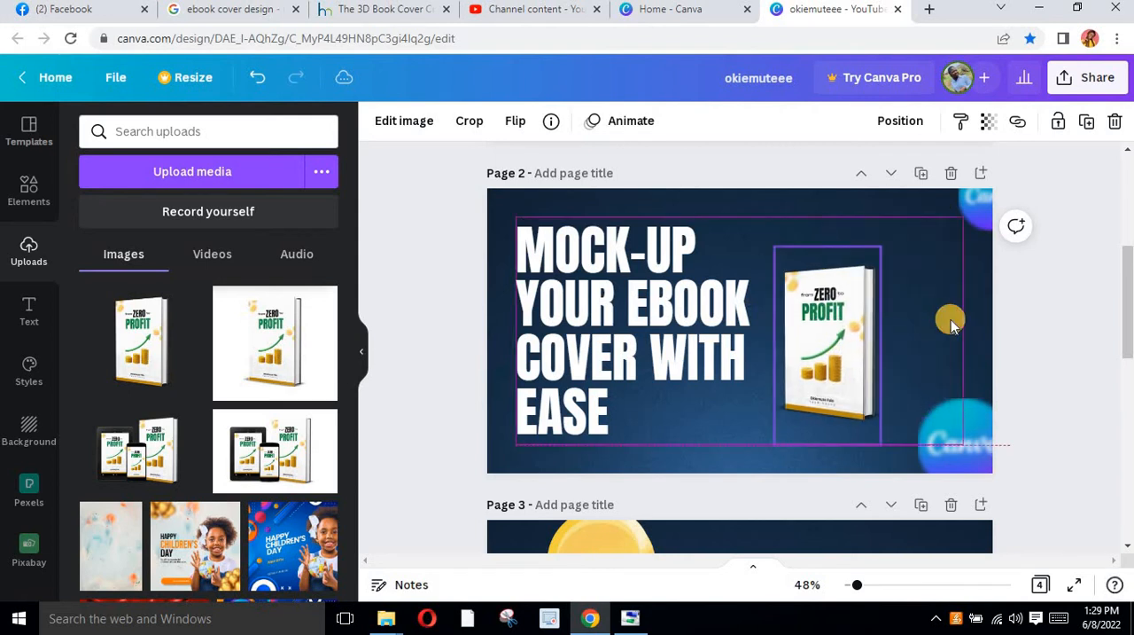
pyautogui.click(886, 327)
pyautogui.click(857, 346)
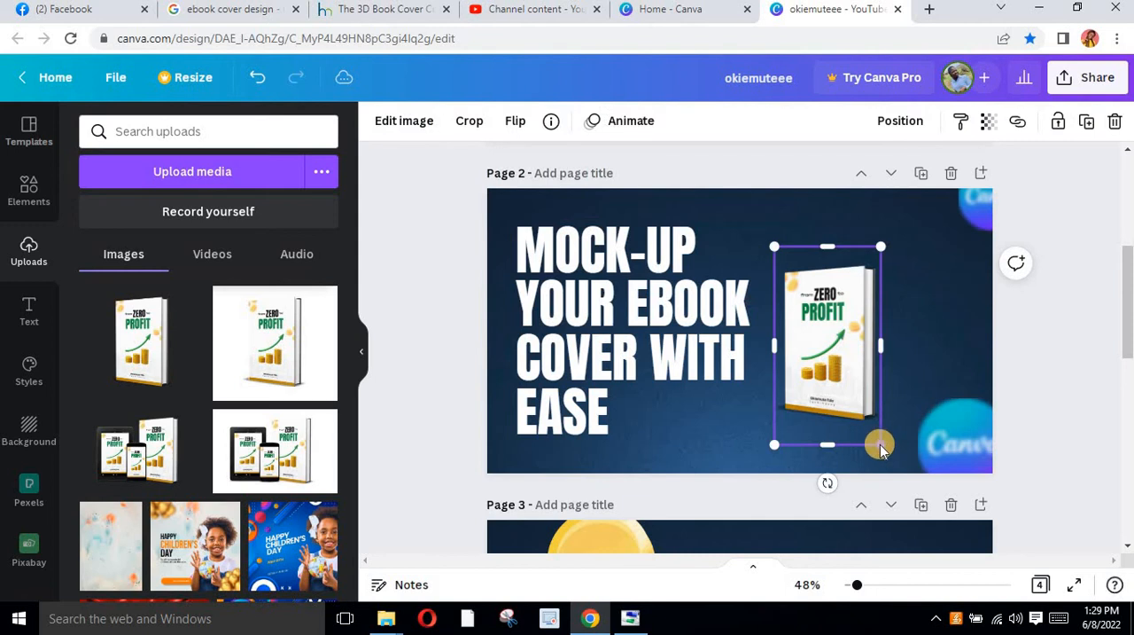
pyautogui.moveTo(886, 446); pyautogui.dragTo(962, 521)
pyautogui.moveTo(872, 334)
pyautogui.mouseDown()
pyautogui.moveTo(886, 329)
pyautogui.moveTo(888, 348)
pyautogui.mouseUp()
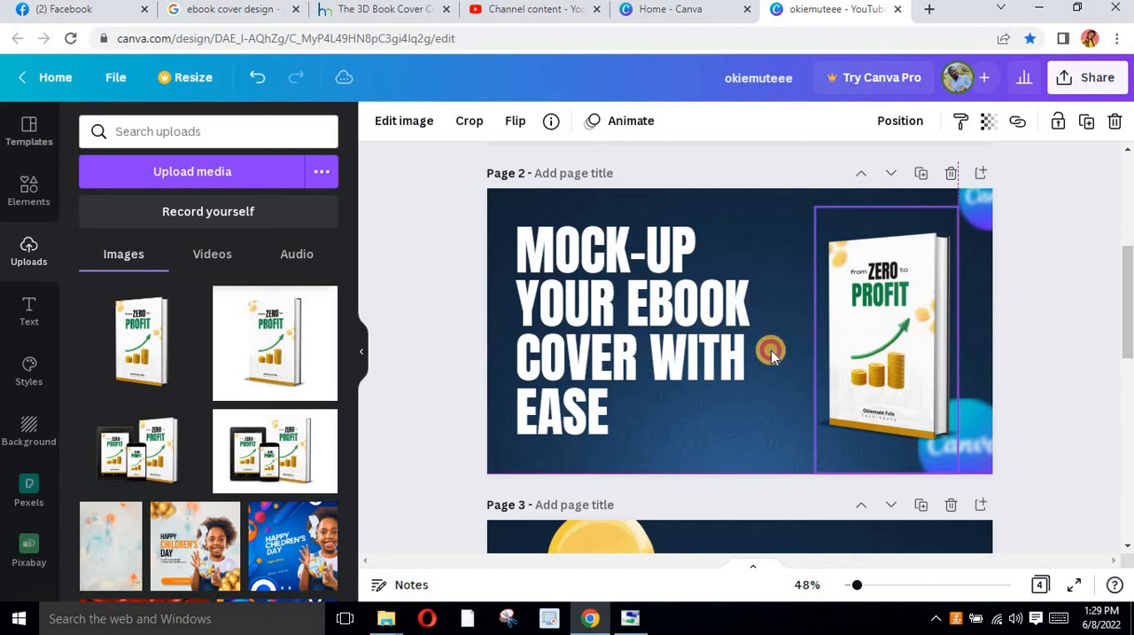
# Add the uploaded transparent tablet, phone and book mockup, crop its empty sides, and place it in page 2's lower-right area
pyautogui.click(161, 458)
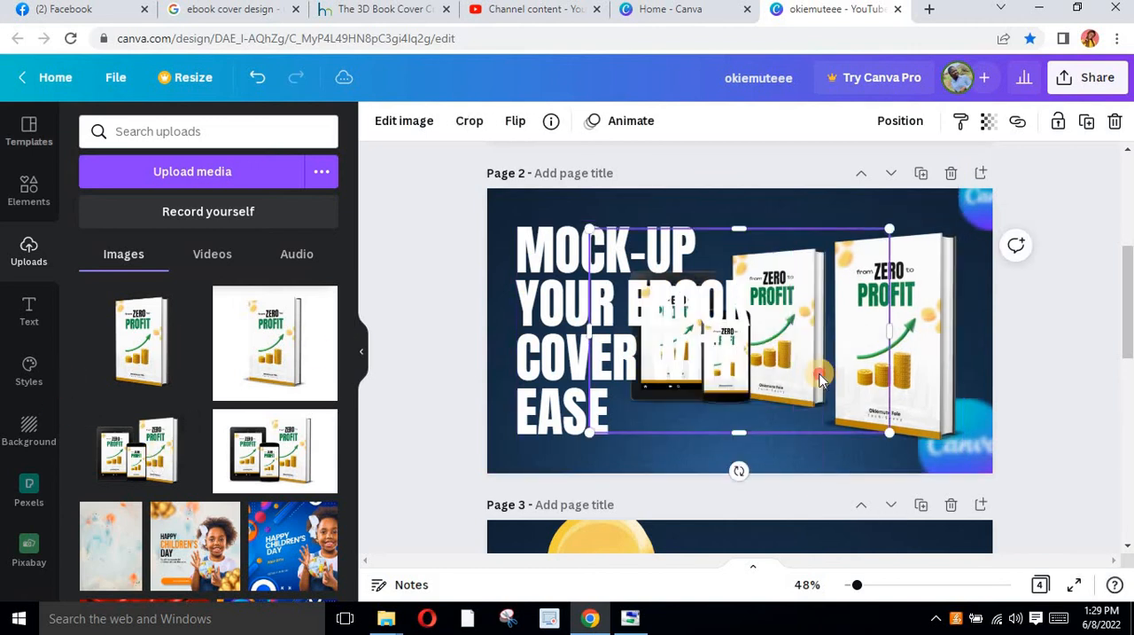
pyautogui.moveTo(838, 360); pyautogui.dragTo(963, 387)
pyautogui.moveTo(711, 372); pyautogui.dragTo(740, 382)
pyautogui.moveTo(866, 403); pyautogui.dragTo(853, 410)
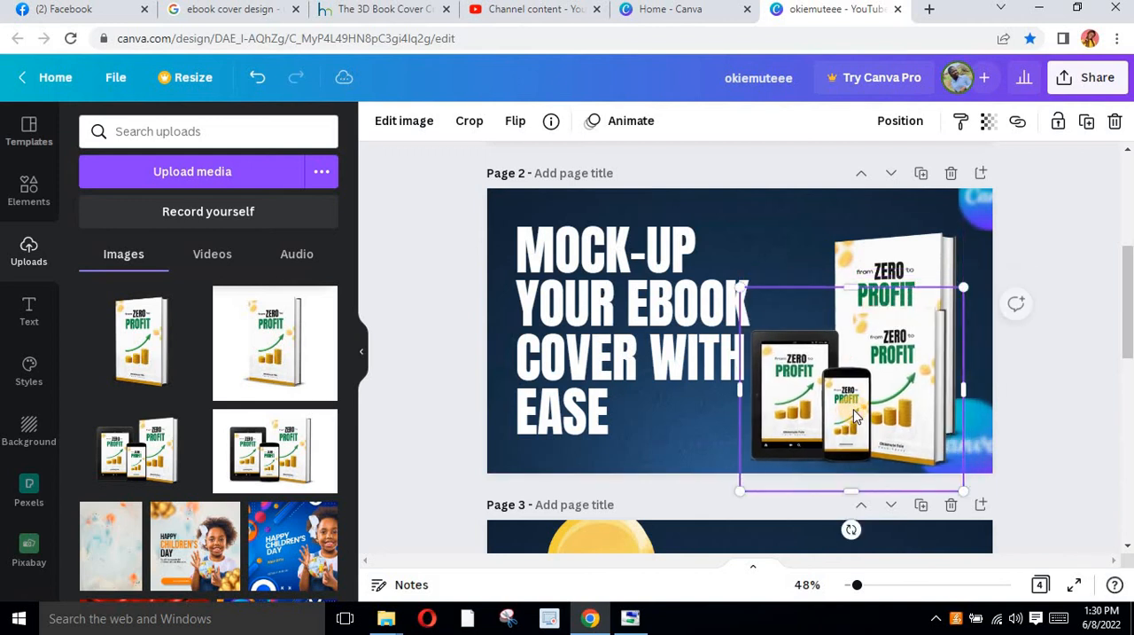
# Shift the single book image up and right behind the device mockup, and nudge the device mockup slightly upward
pyautogui.moveTo(884, 259); pyautogui.dragTo(933, 226)
pyautogui.click(824, 409)
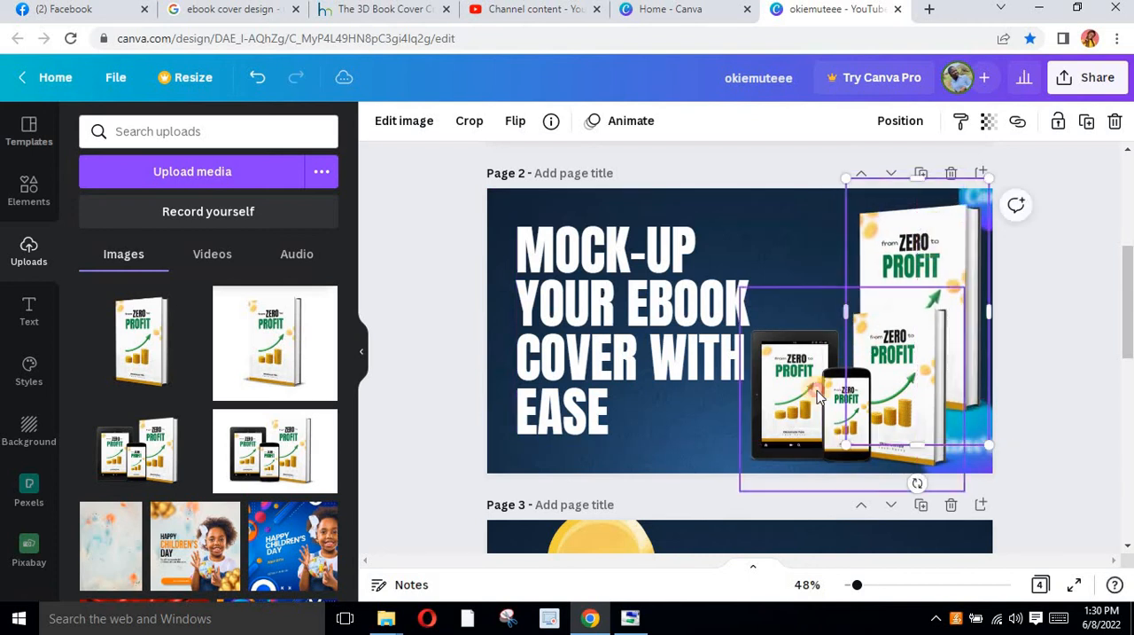
pyautogui.moveTo(821, 383); pyautogui.dragTo(821, 372)
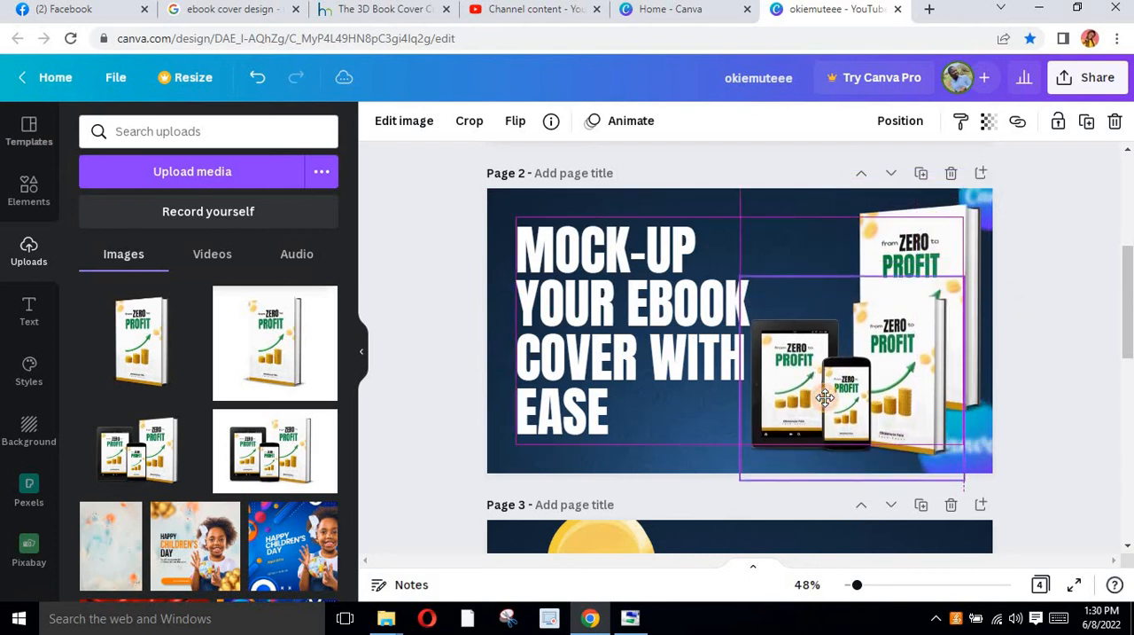
pyautogui.click(1061, 307)
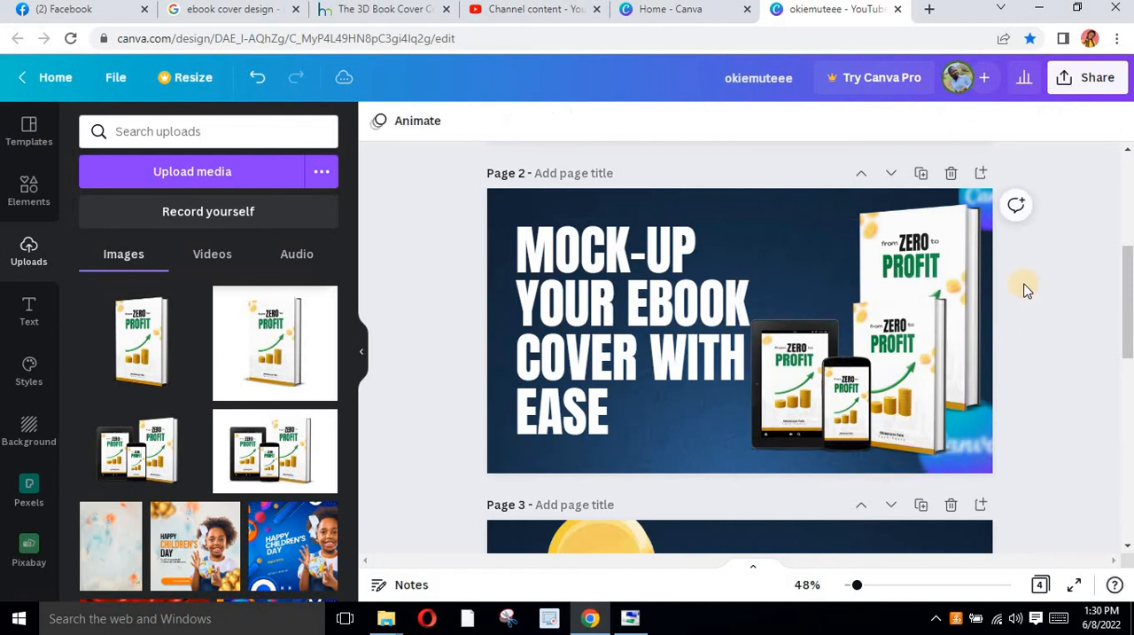
# Delete the large single book image behind the device mockup
pyautogui.click(952, 250)
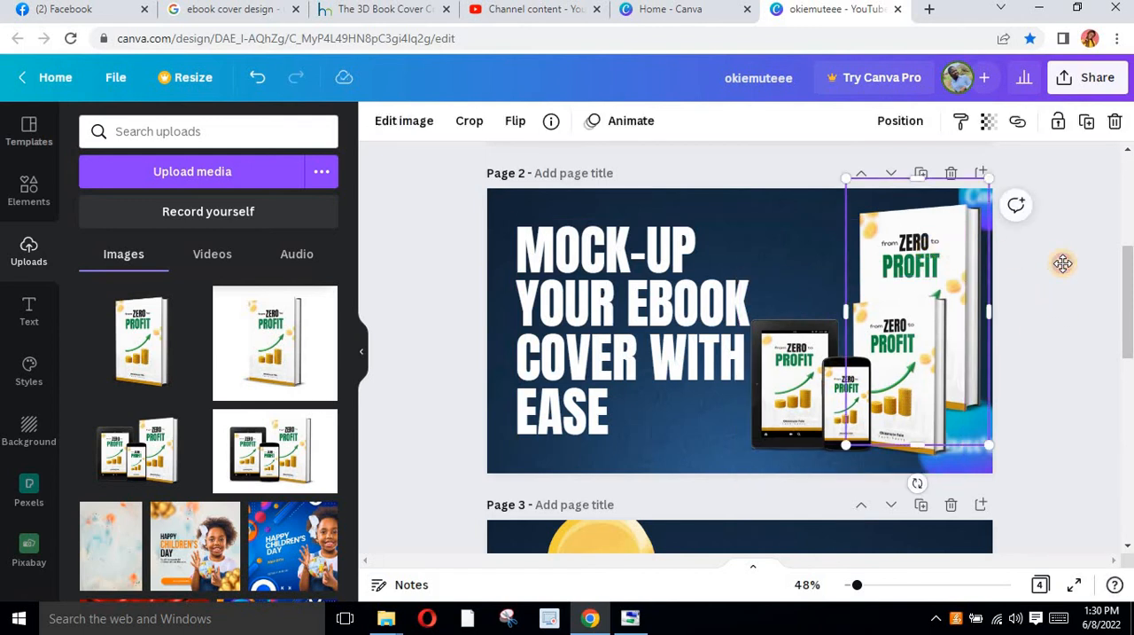
pyautogui.moveTo(952, 250); pyautogui.dragTo(1062, 263)
pyautogui.press('Delete')
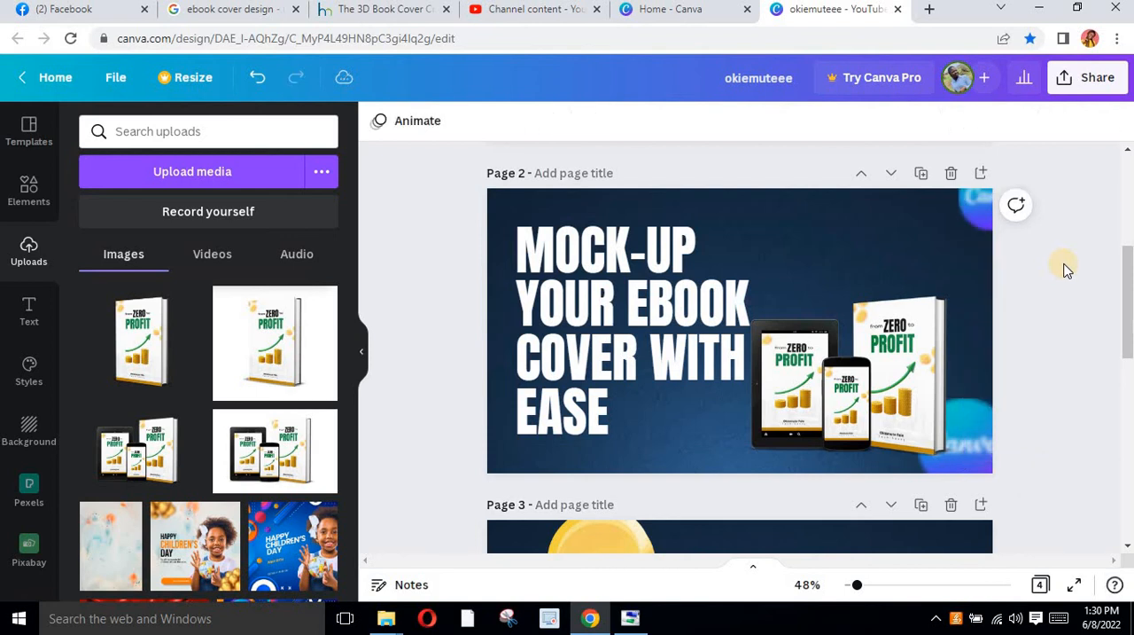
# Enlarge the tablet, phone and book mockup slightly and position it beside the headline at the page's right side
pyautogui.click(867, 417)
pyautogui.moveTo(867, 417); pyautogui.dragTo(883, 370)
pyautogui.moveTo(983, 437); pyautogui.dragTo(984, 437)
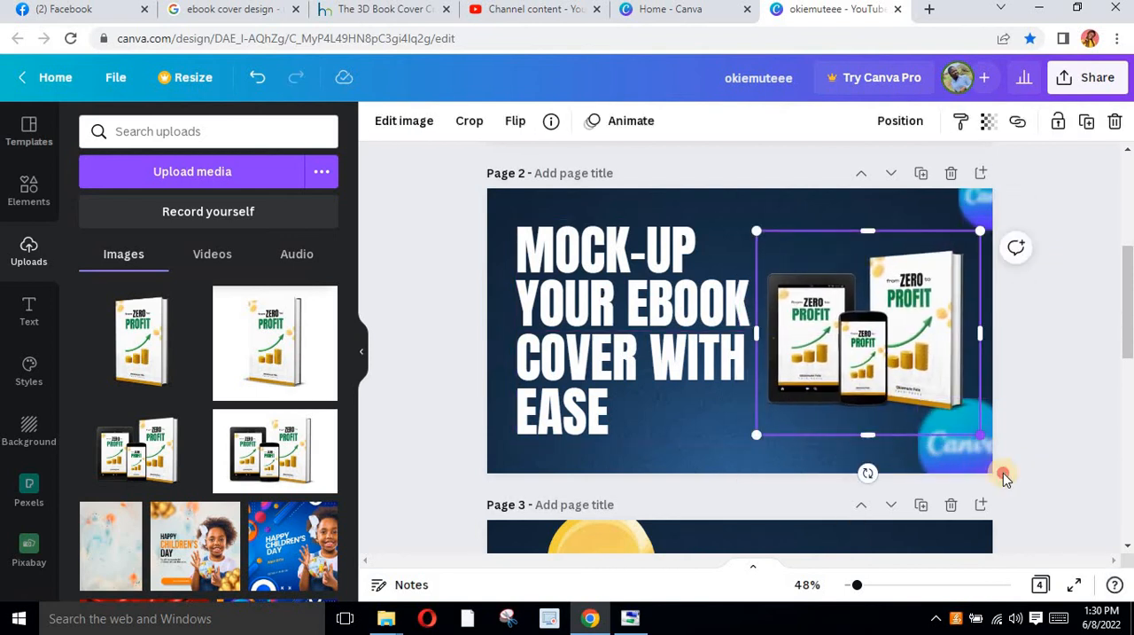
pyautogui.moveTo(1004, 476); pyautogui.dragTo(991, 466)
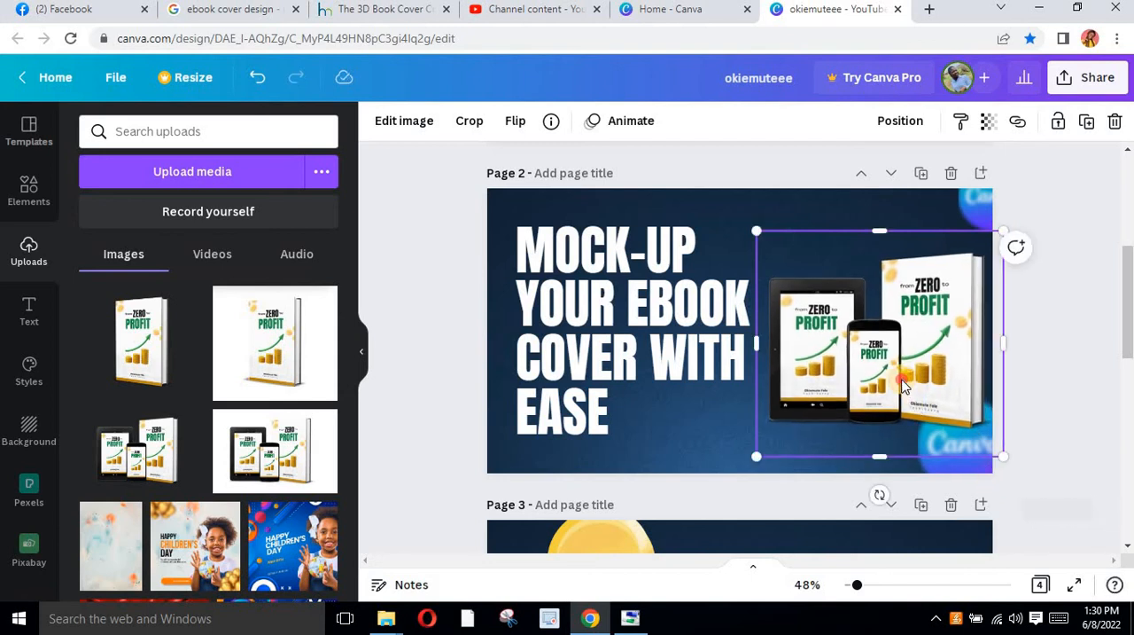
pyautogui.moveTo(902, 384); pyautogui.dragTo(890, 394)
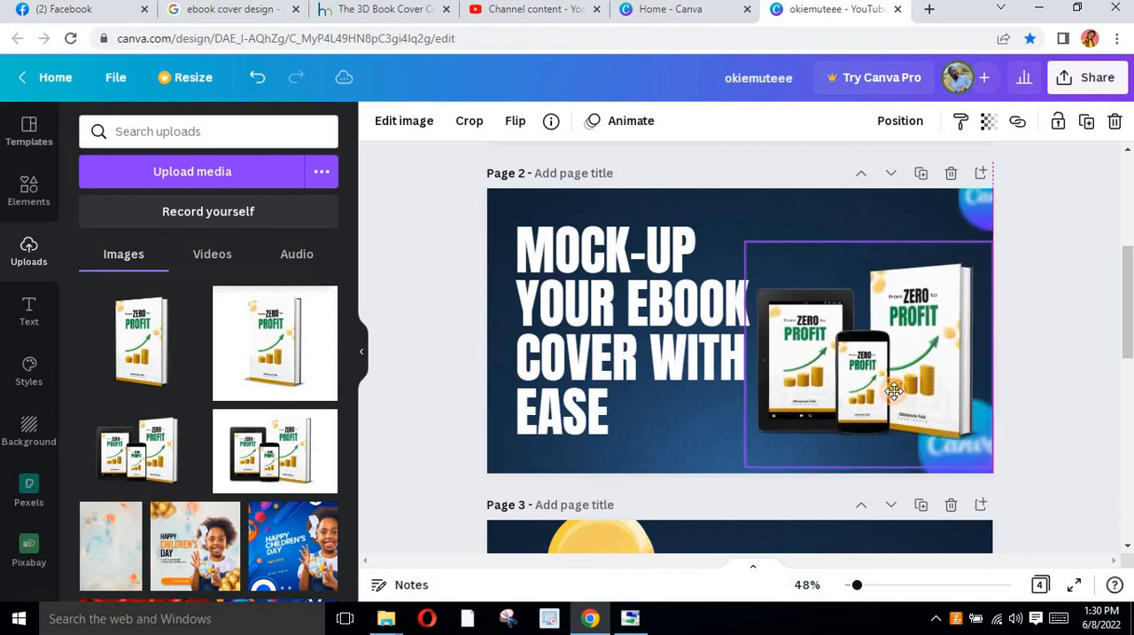
pyautogui.click(1045, 299)
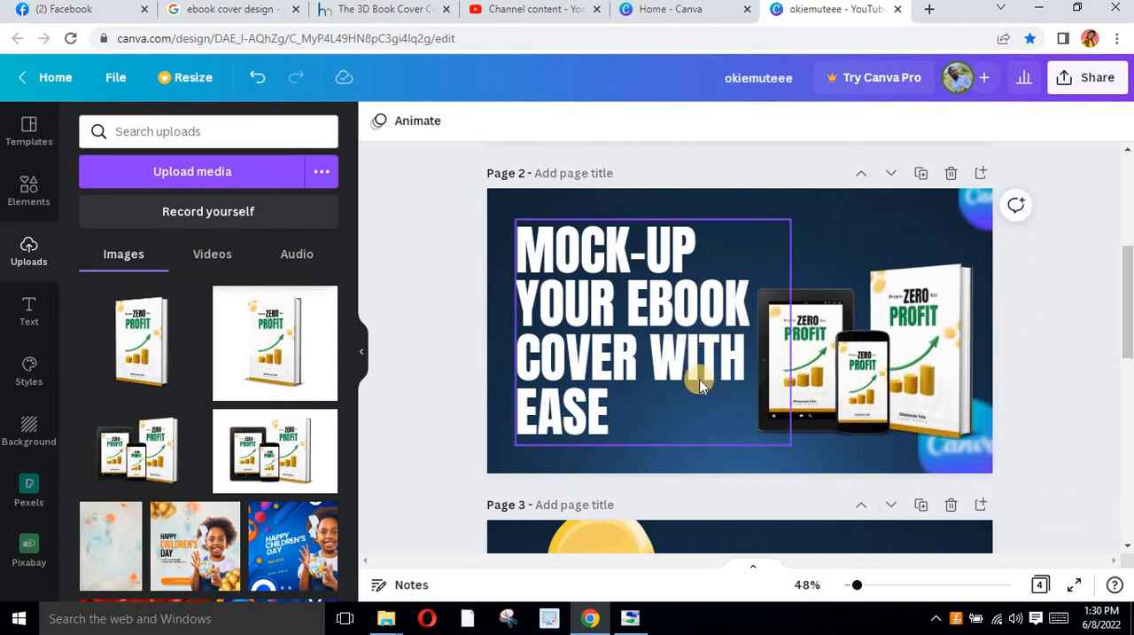
# Move the white curved arrow from page 3 to page 2, beside the word "EASE", and shrink it
pyautogui.scroll(-3, 724, 380)
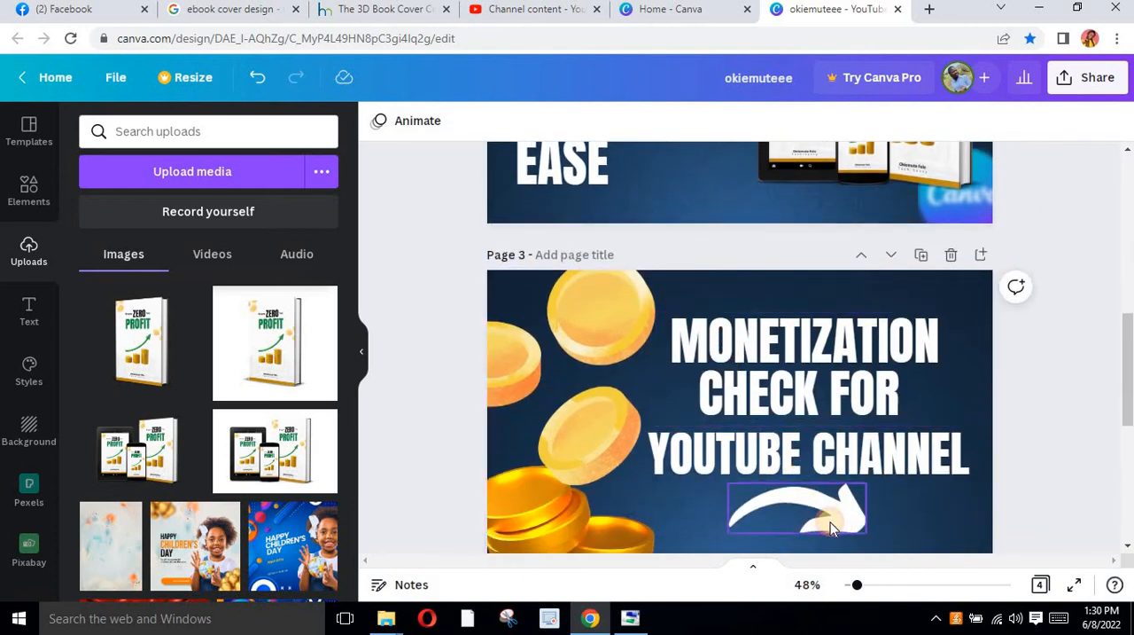
pyautogui.click(830, 526)
pyautogui.moveTo(831, 527); pyautogui.dragTo(714, 195)
pyautogui.scroll(3, 758, 202)
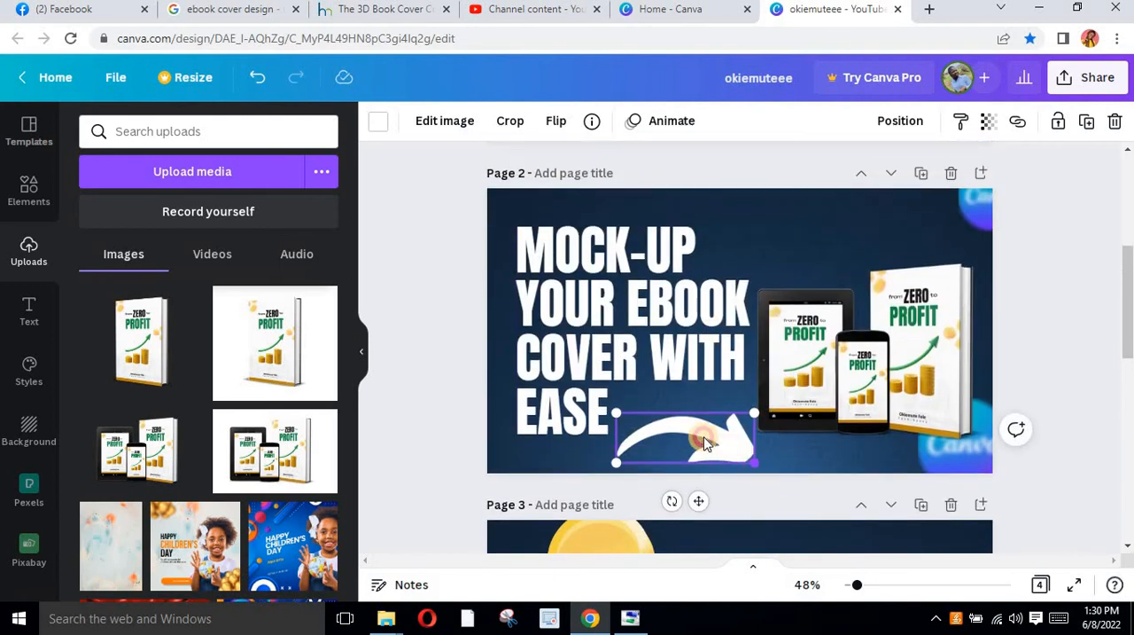
pyautogui.moveTo(755, 463); pyautogui.dragTo(685, 427)
# Recolour the curved arrow beside "EASE" on page 2 with the yellow-orange document colour
pyautogui.click(374, 122)
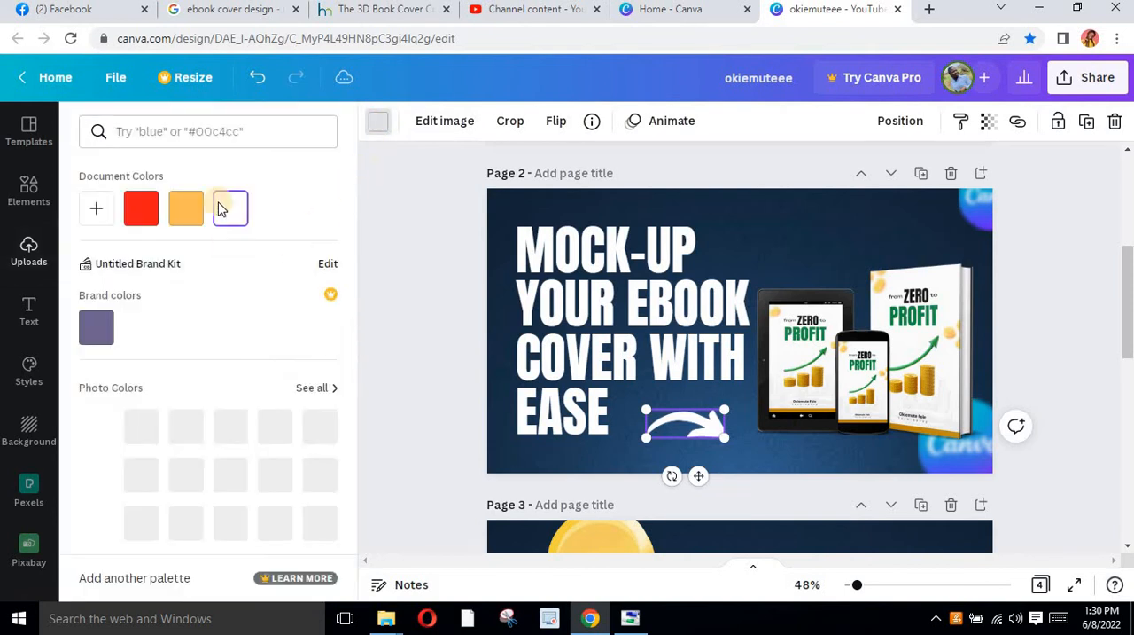
pyautogui.click(186, 208)
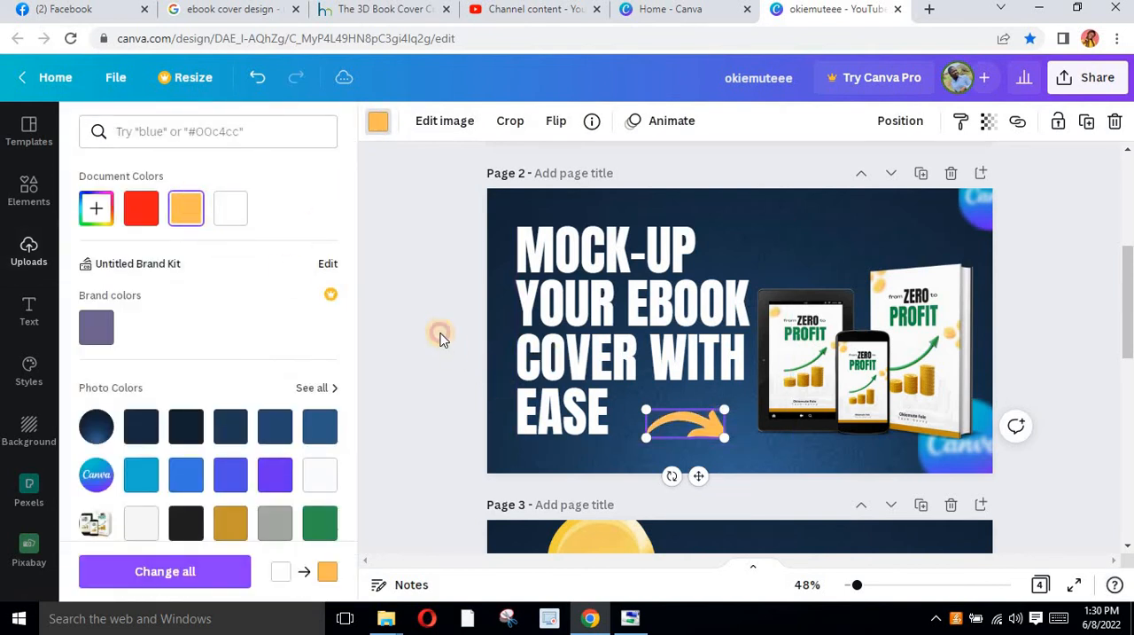
pyautogui.click(440, 334)
pyautogui.click(1003, 319)
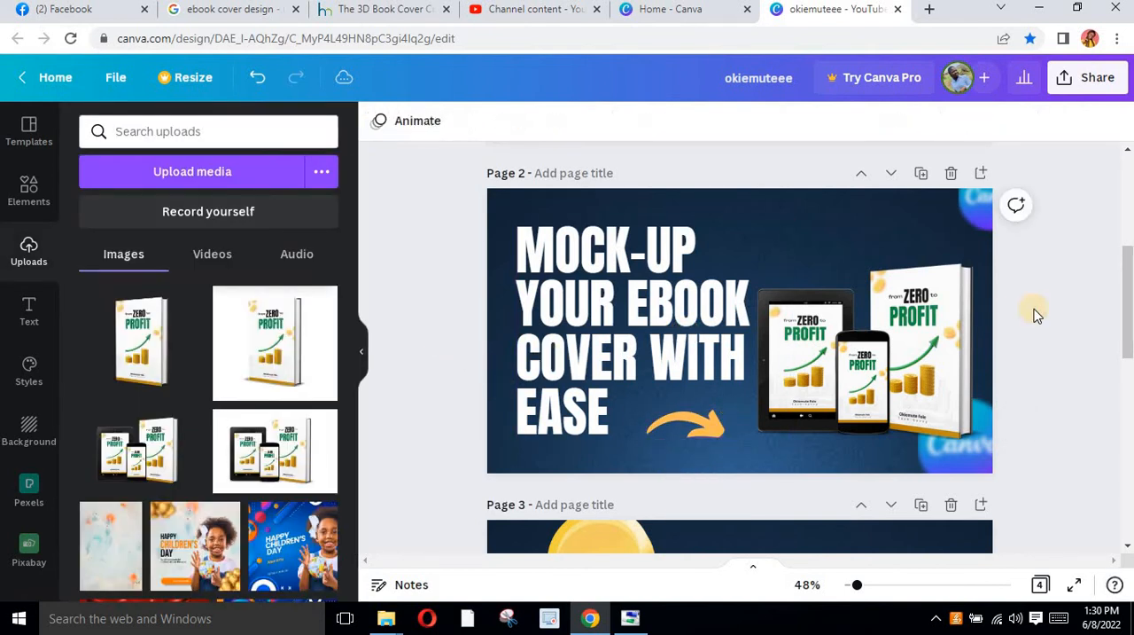
# Add two copies of the orange arrow above the device mockup: one beside "MOCK-UP" and a smaller one above the book
pyautogui.click(702, 427)
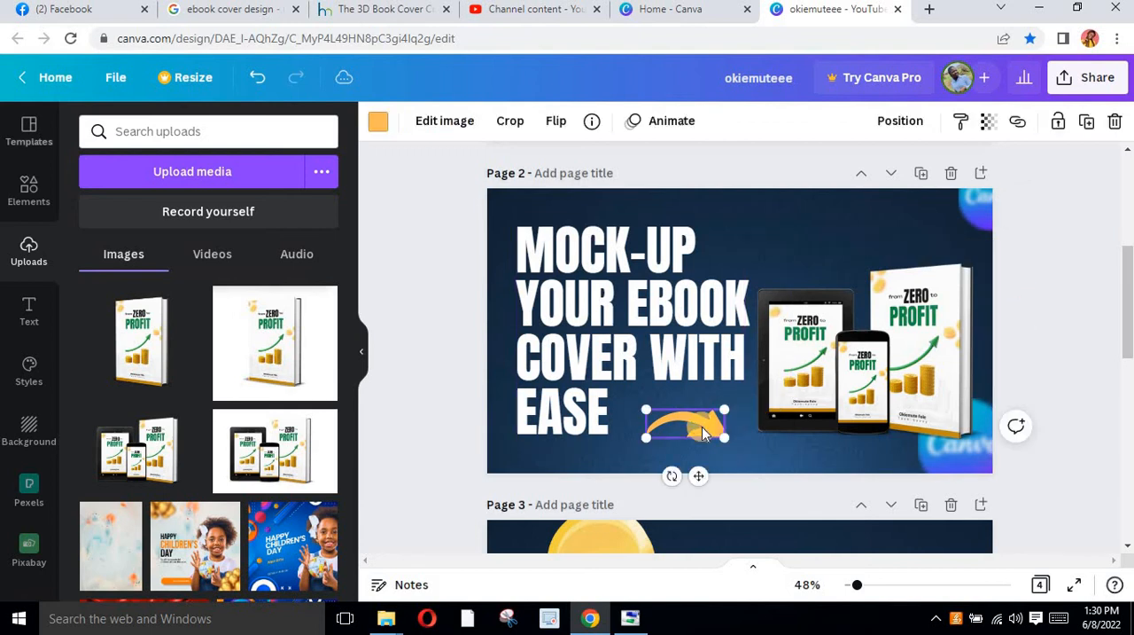
pyautogui.moveTo(714, 440); pyautogui.dragTo(883, 232)
pyautogui.click(1045, 313)
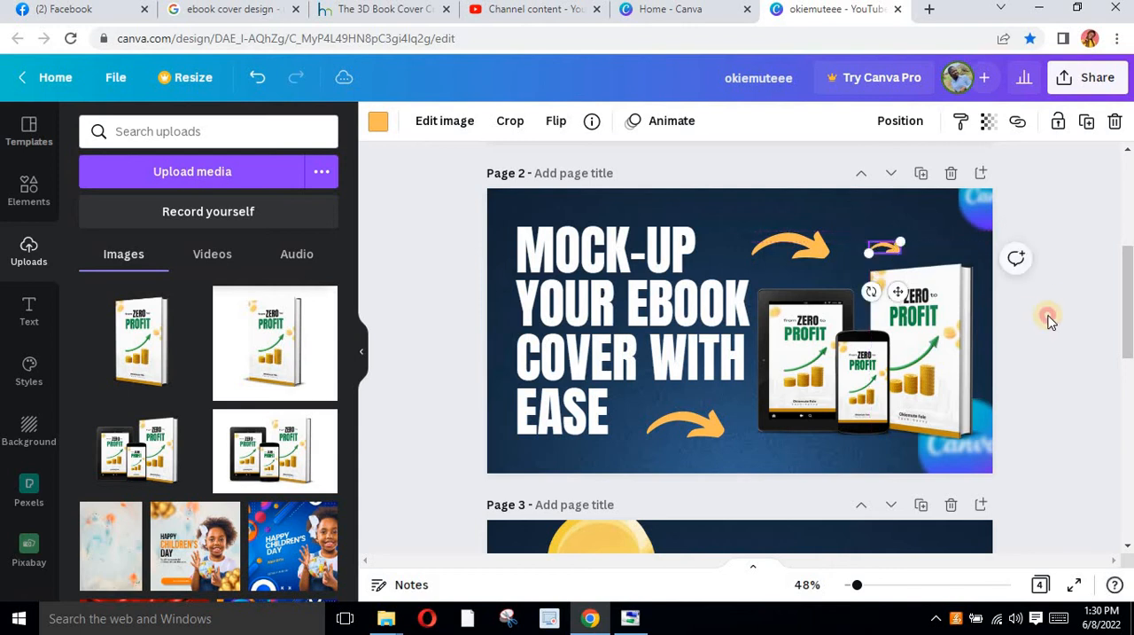
# Restrict the PNG download settings to page 2 only instead of all four pages
pyautogui.click(1092, 81)
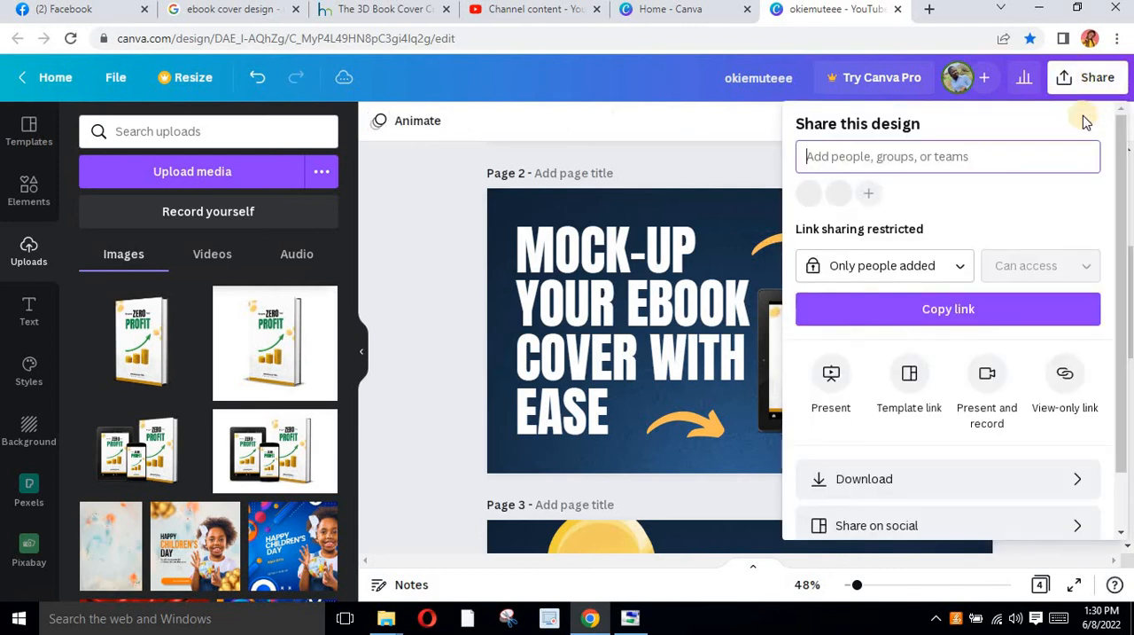
pyautogui.click(902, 479)
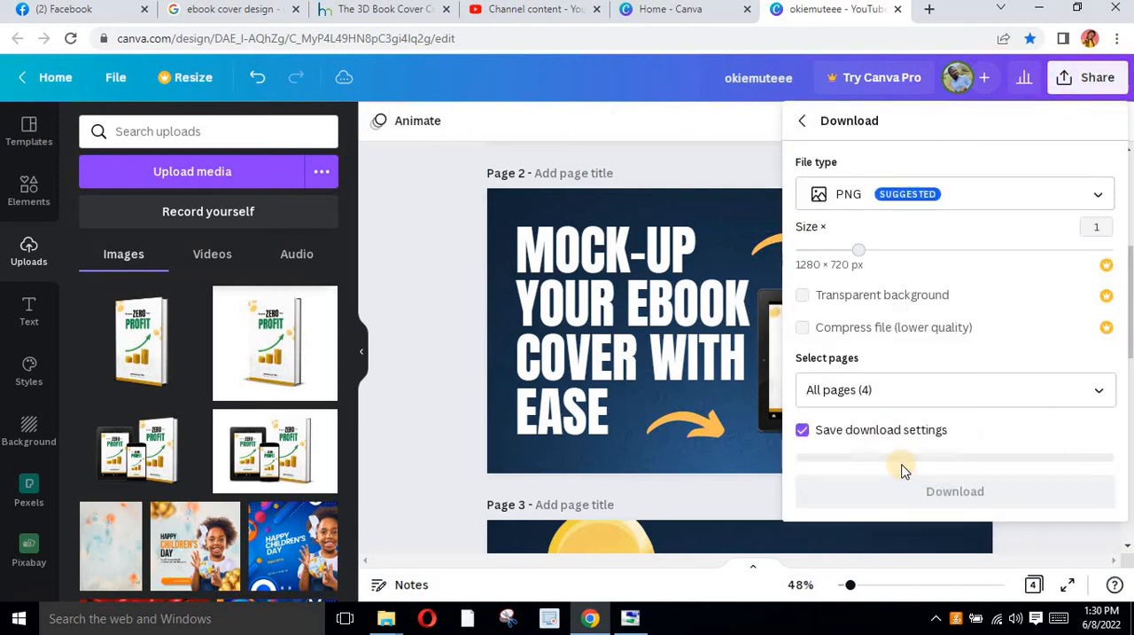
pyautogui.click(893, 396)
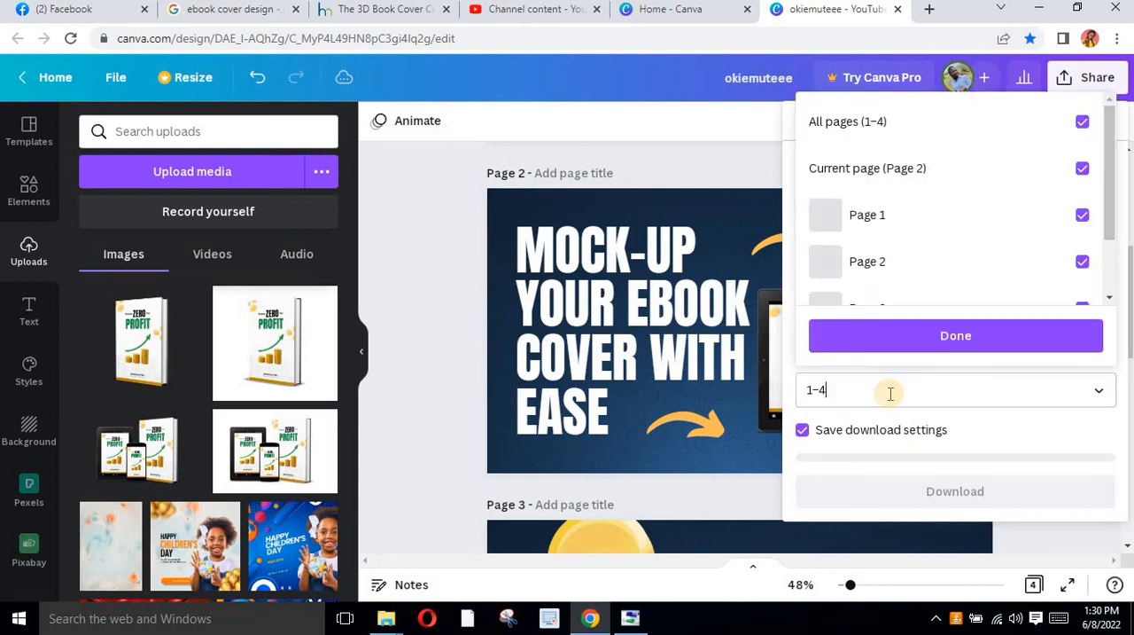
pyautogui.click(890, 393)
pyautogui.click(891, 392)
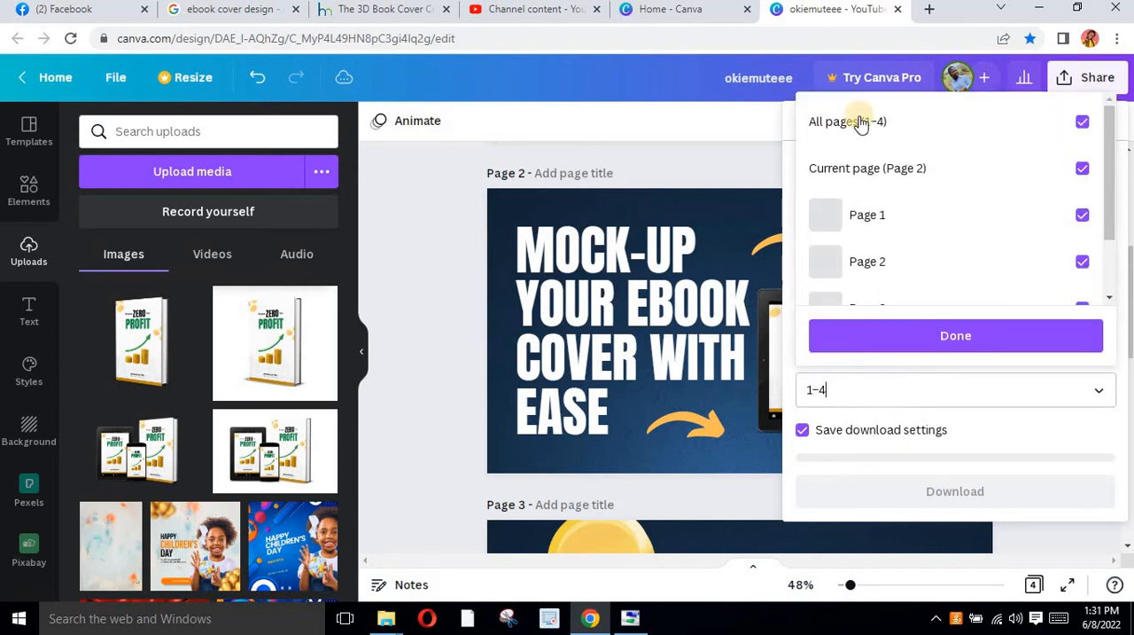
pyautogui.click(872, 130)
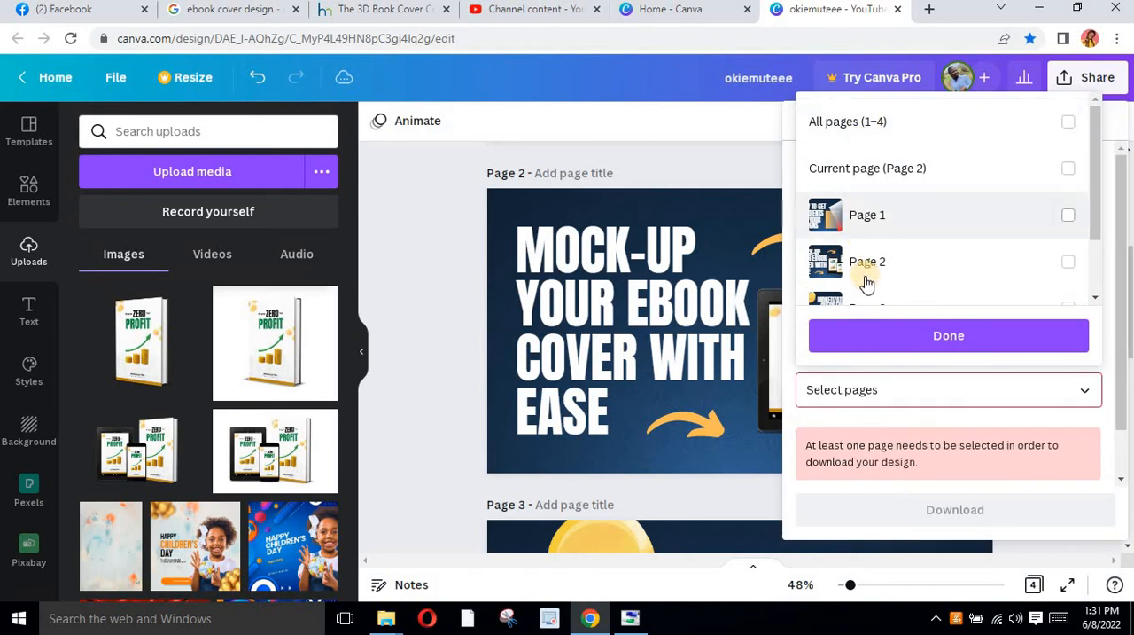
pyautogui.click(872, 263)
pyautogui.click(906, 333)
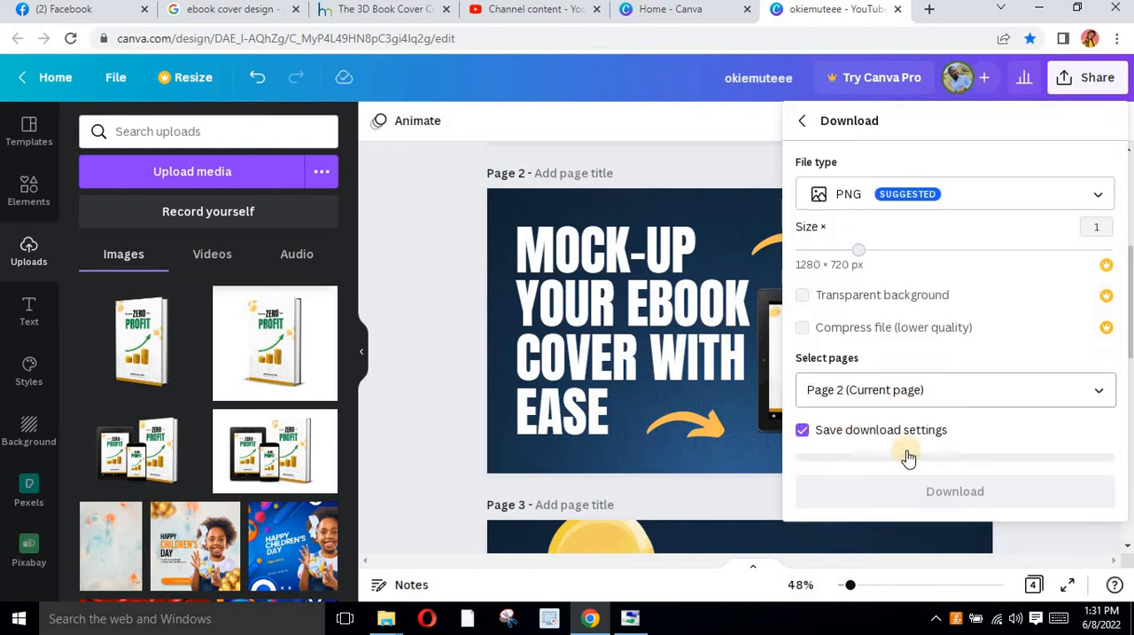
pyautogui.click(923, 492)
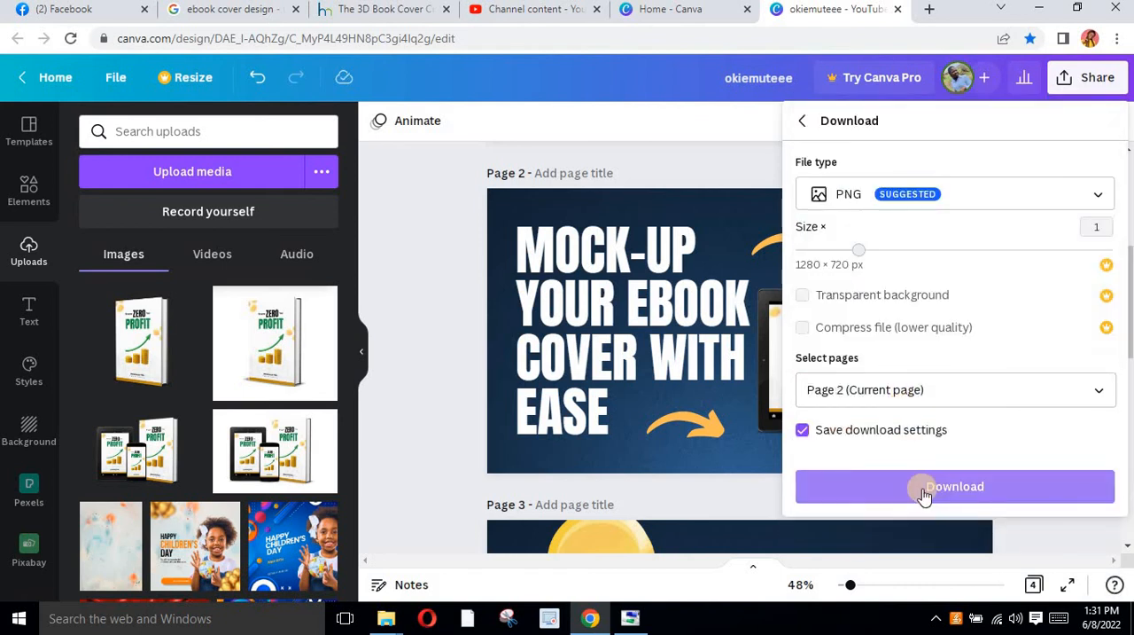
pyautogui.click(446, 272)
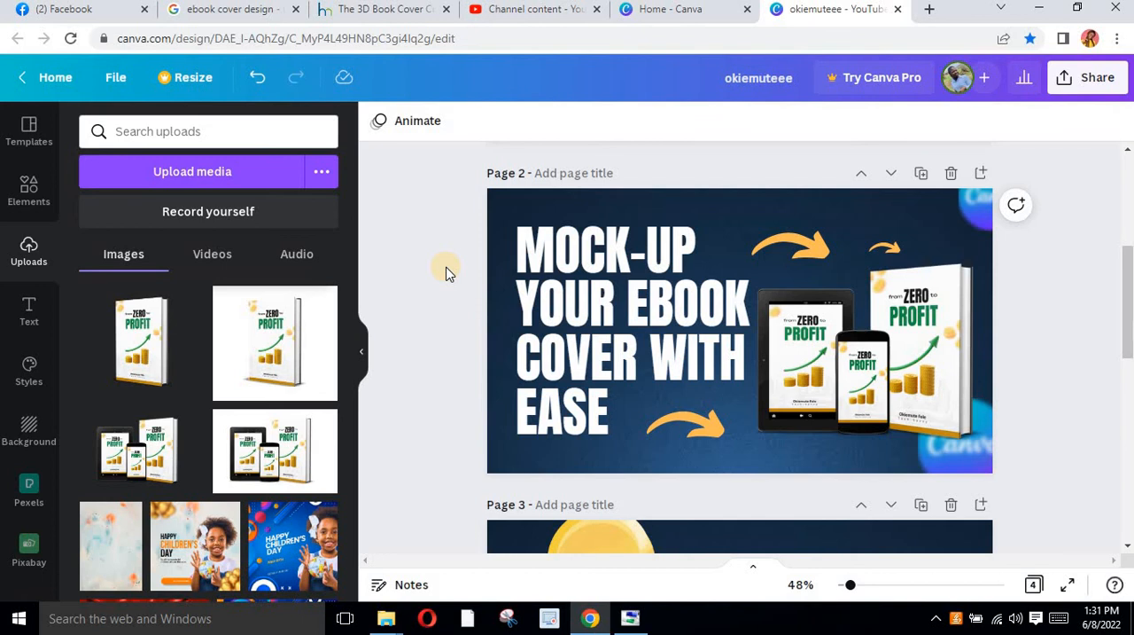
pyautogui.click(523, 266)
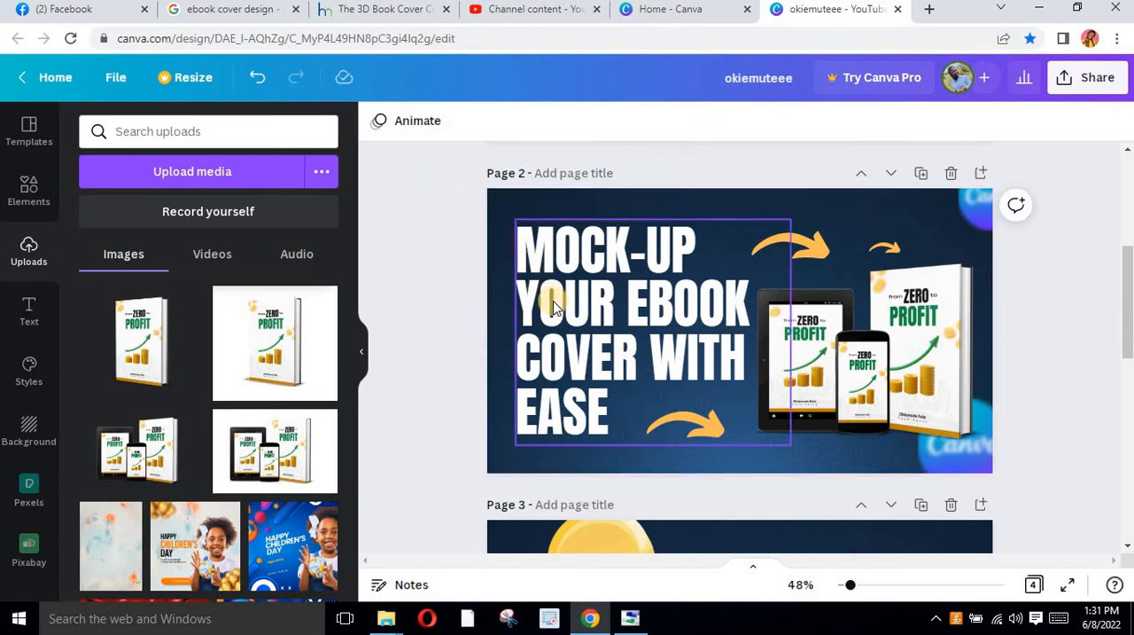
pyautogui.click(457, 270)
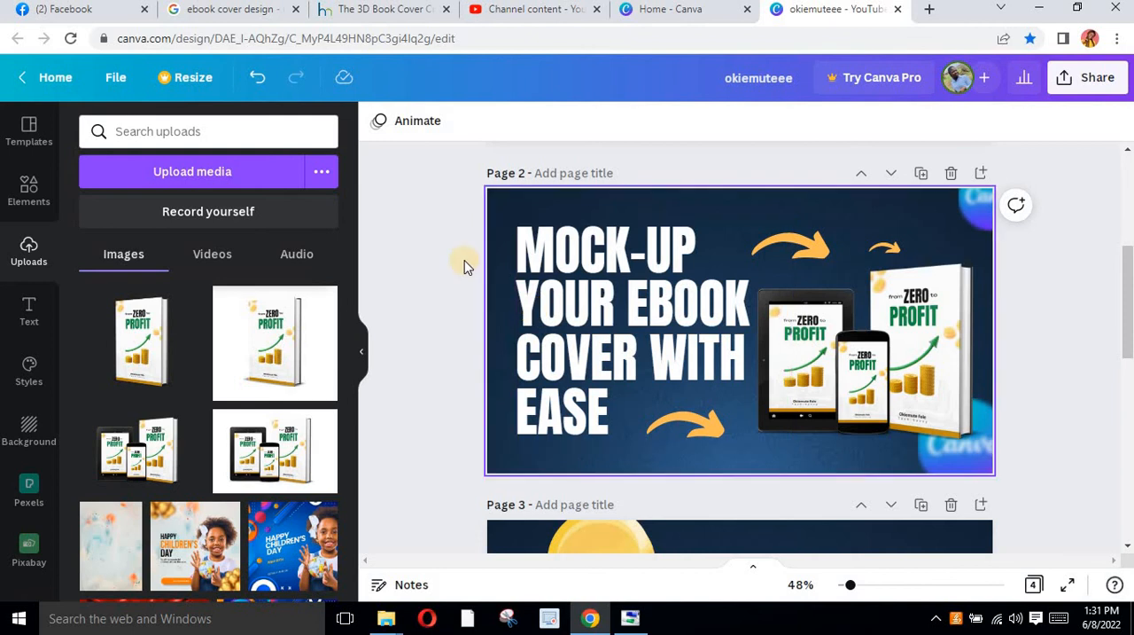
# Download page 2 of the design as a PNG at 1280 × 720 px
pyautogui.click(1083, 79)
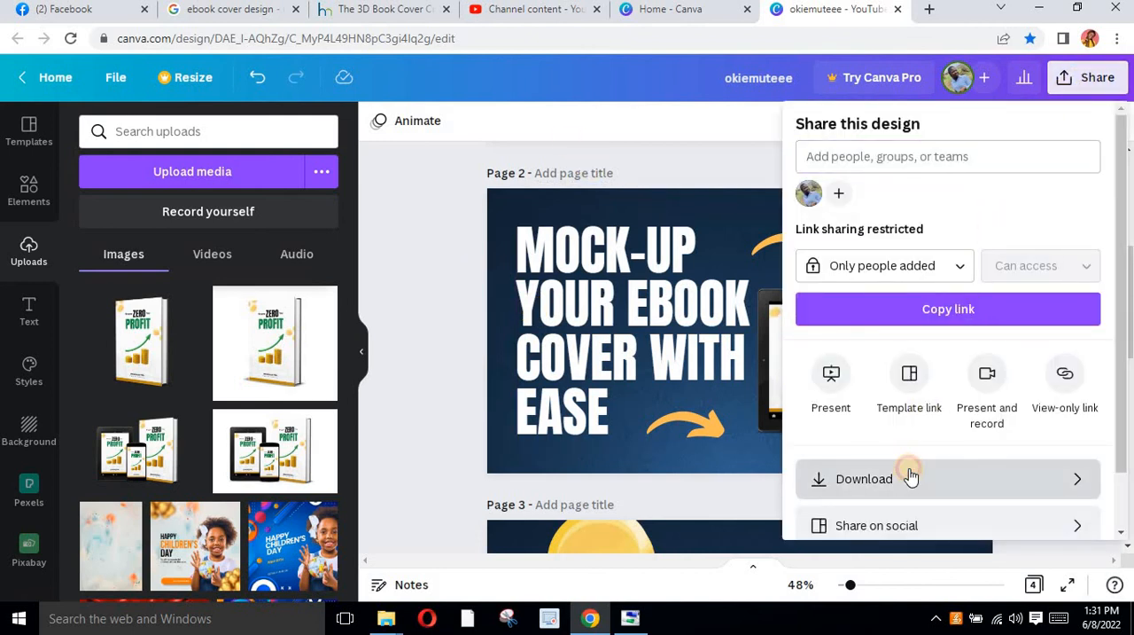
pyautogui.click(907, 476)
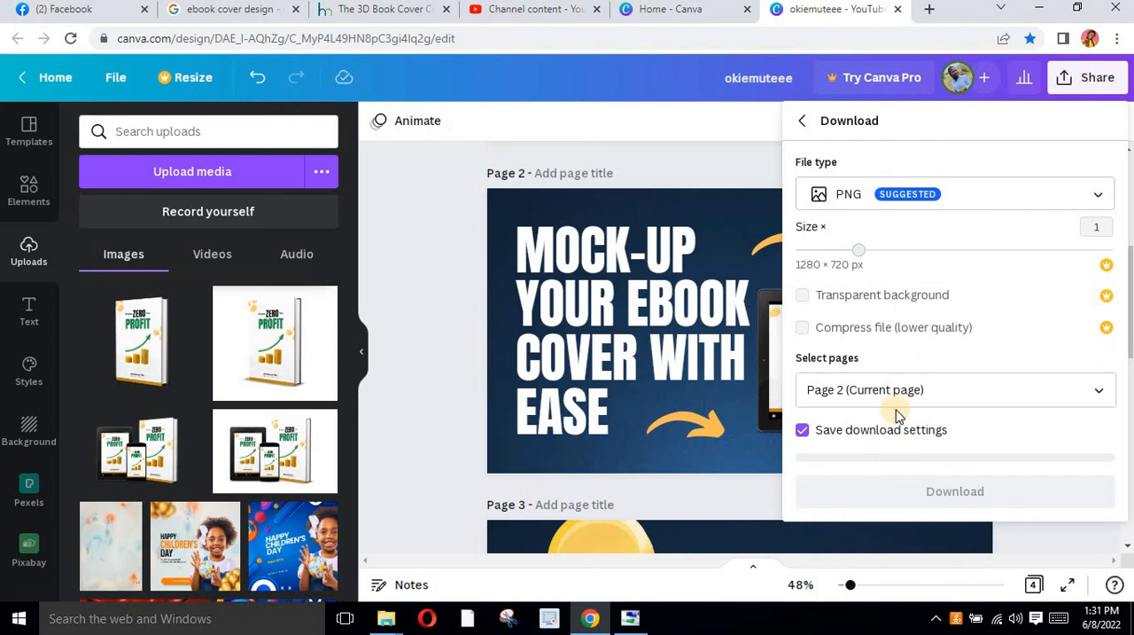
pyautogui.click(901, 490)
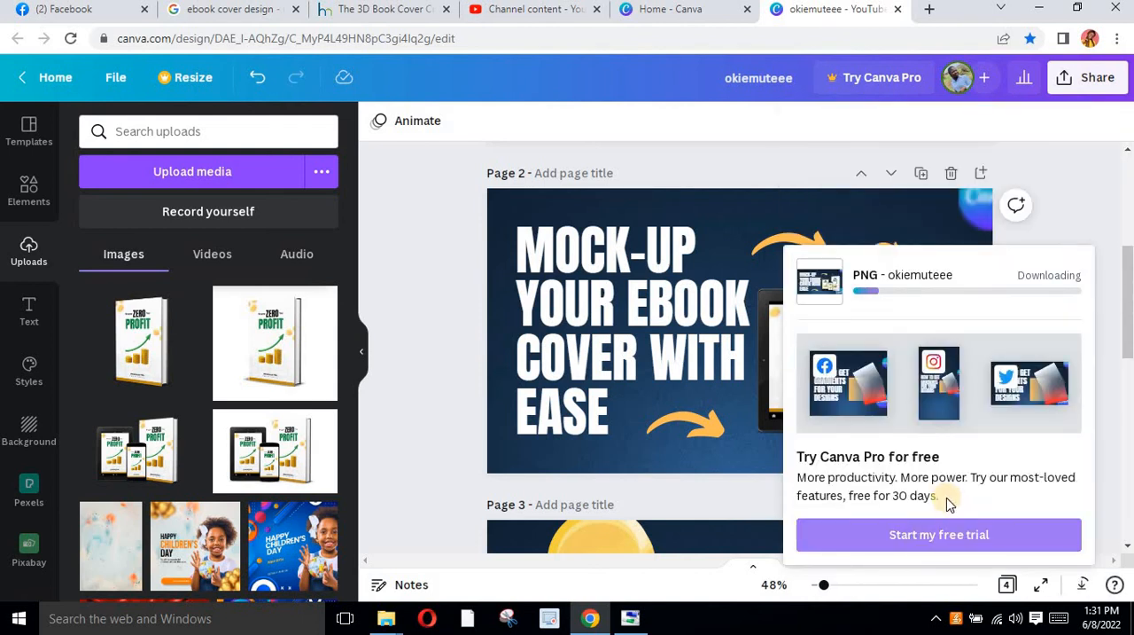
pyautogui.click(723, 164)
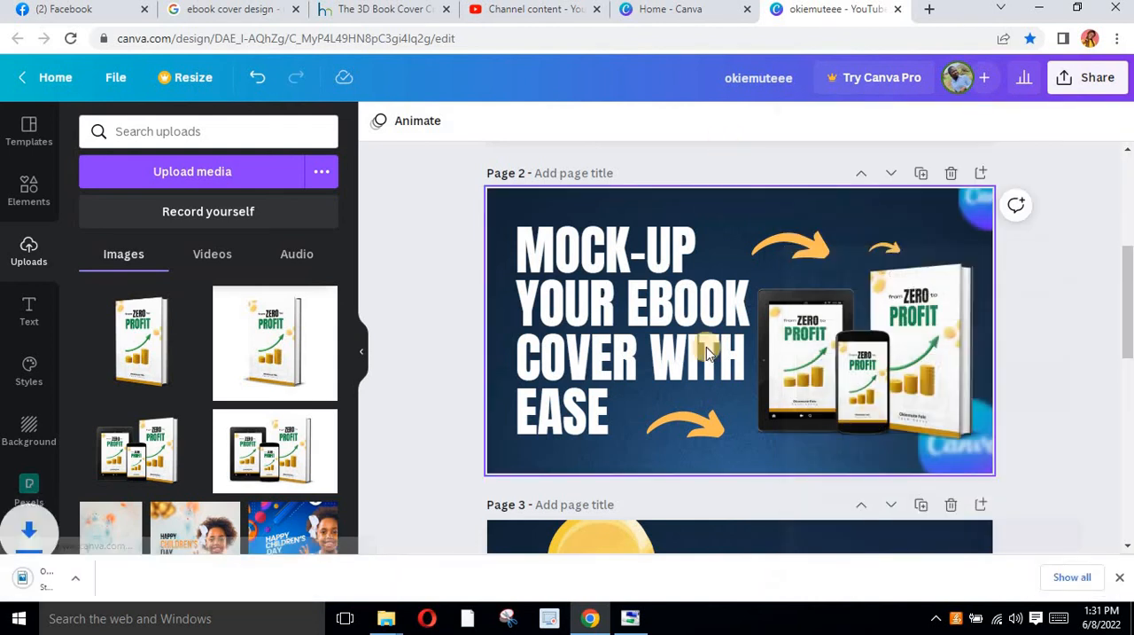
# Switch to YouTube Studio and upload the video "ebook mock up part 2" from the RECORDED videos folder on Local Disk (E:)
pyautogui.click(521, 11)
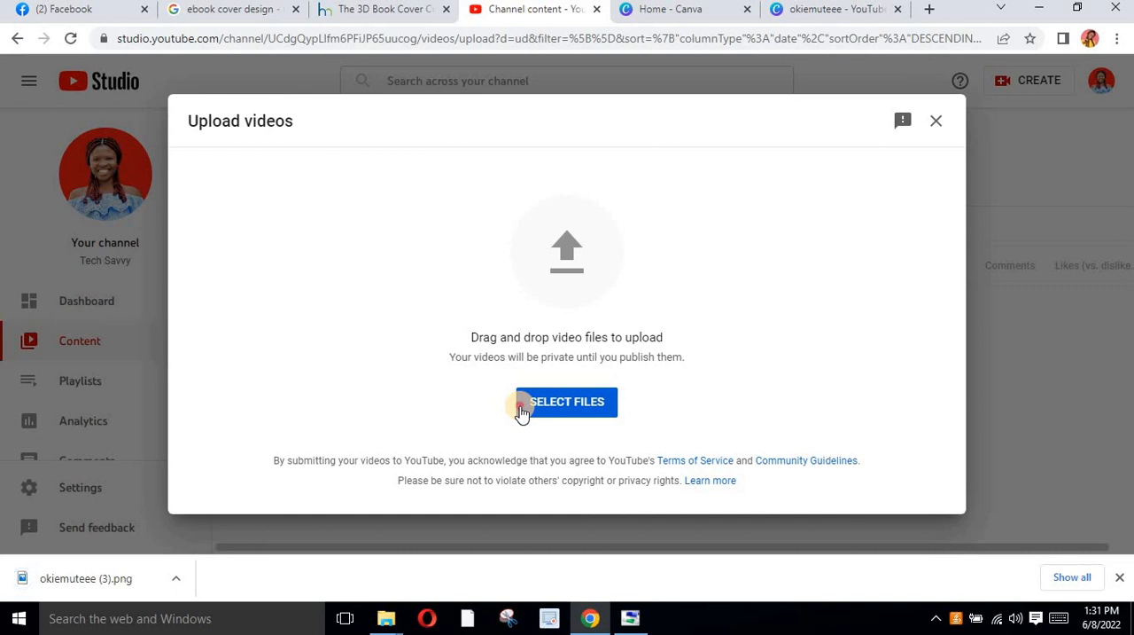
pyautogui.click(522, 410)
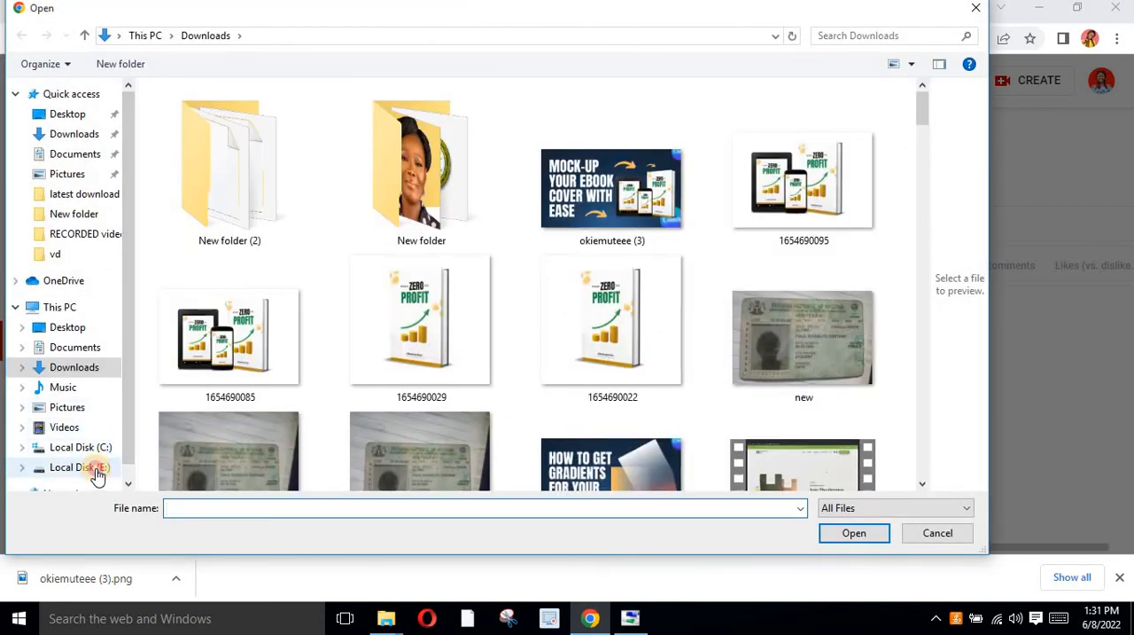
pyautogui.click(95, 471)
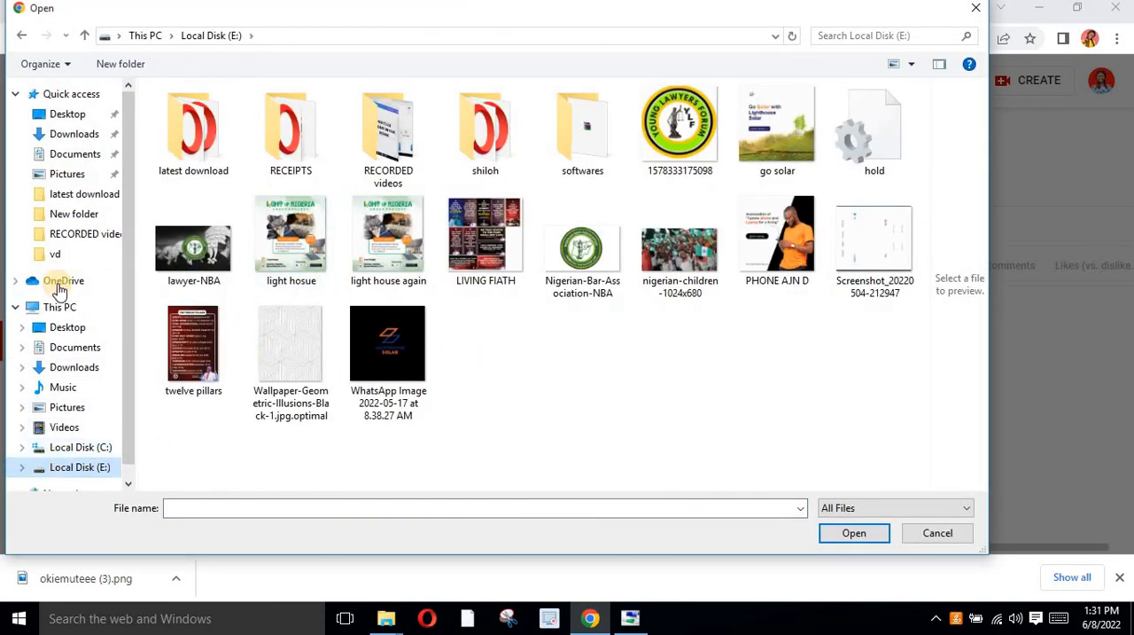
pyautogui.click(396, 146)
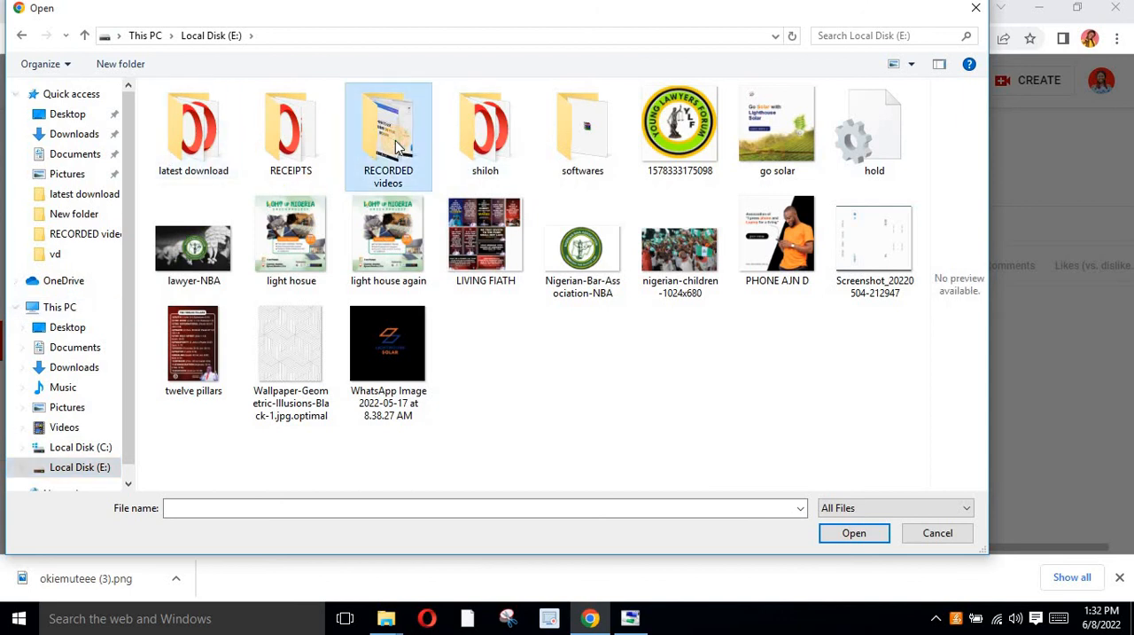
pyautogui.doubleClick(396, 146)
pyautogui.click(203, 149)
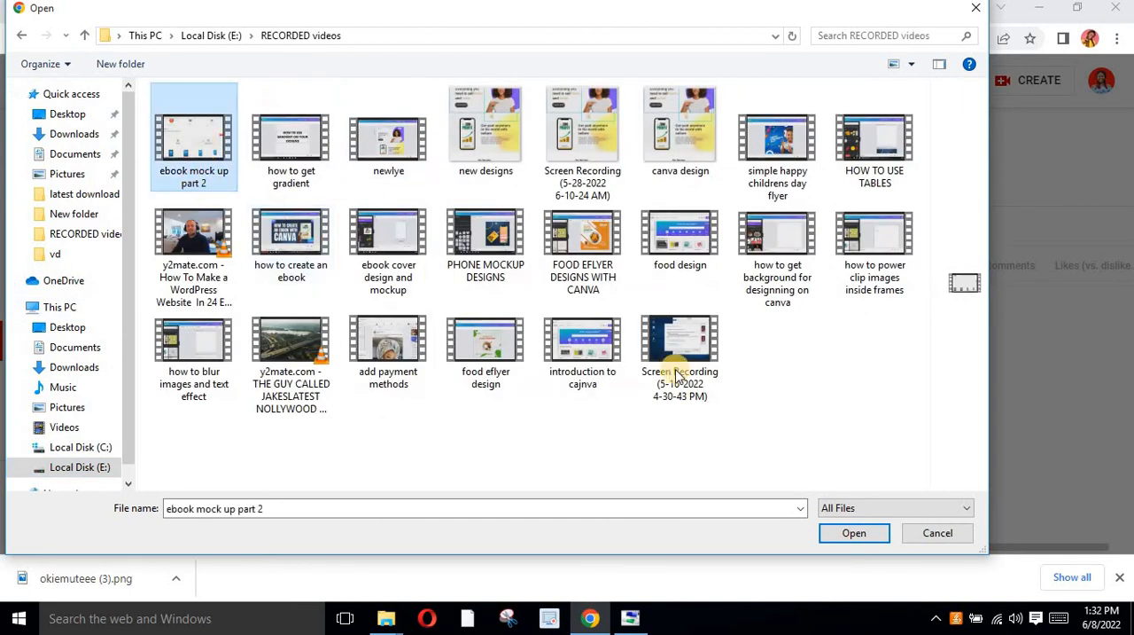
pyautogui.click(830, 534)
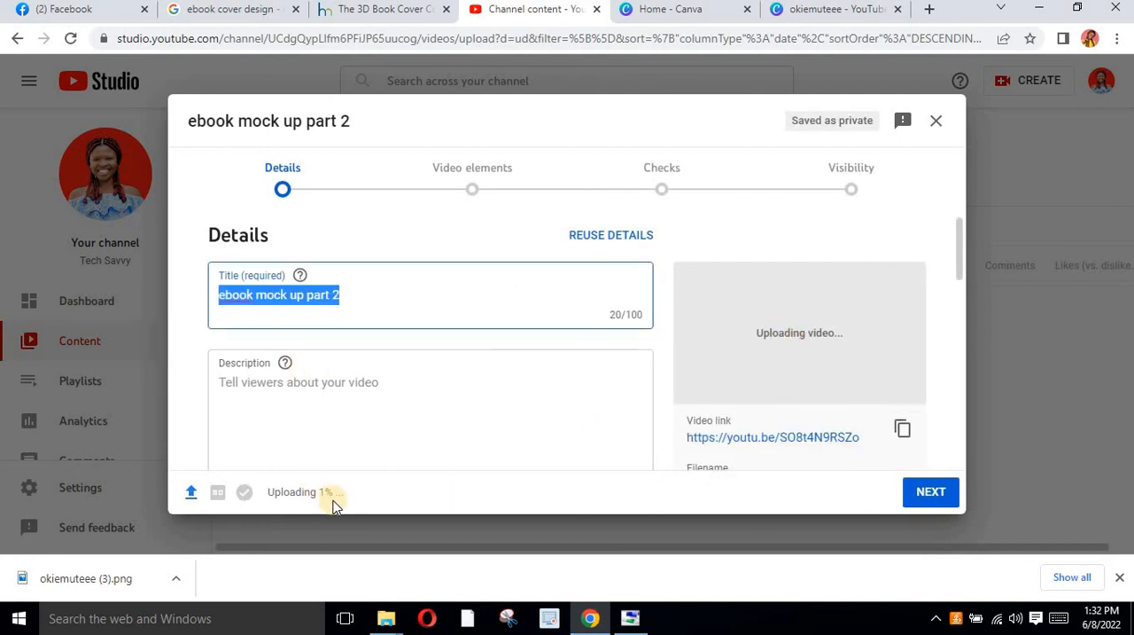
# Upload the newly downloaded ebook mock-up PNG from the Downloads folder as the video's custom thumbnail
pyautogui.scroll(-5, 458, 351)
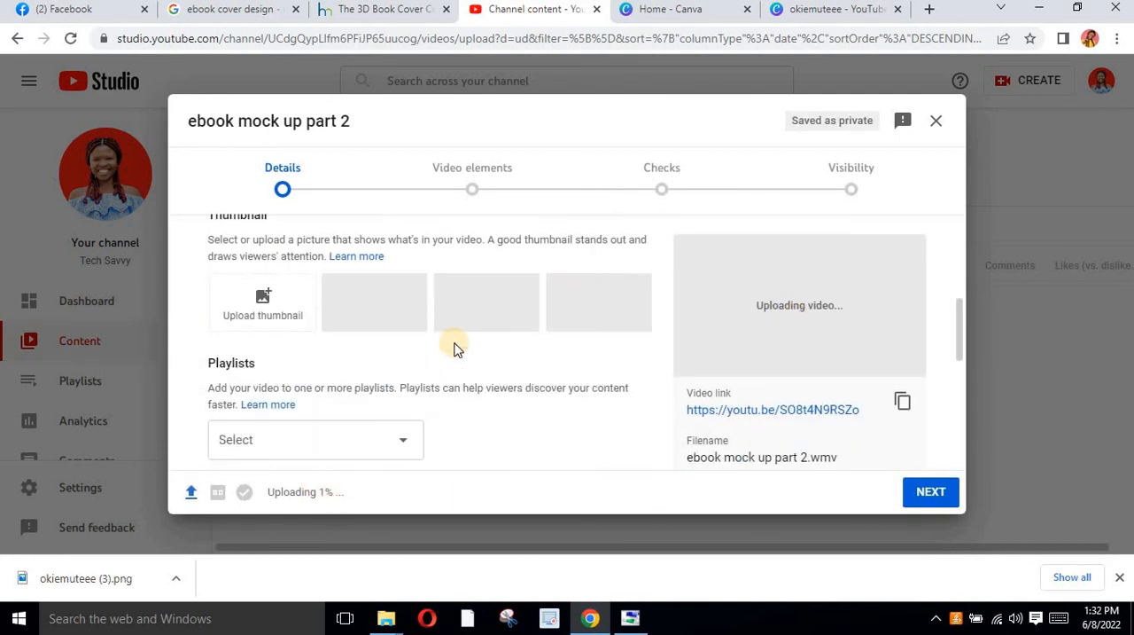
pyautogui.scroll(3, 453, 348)
pyautogui.scroll(-2, 407, 347)
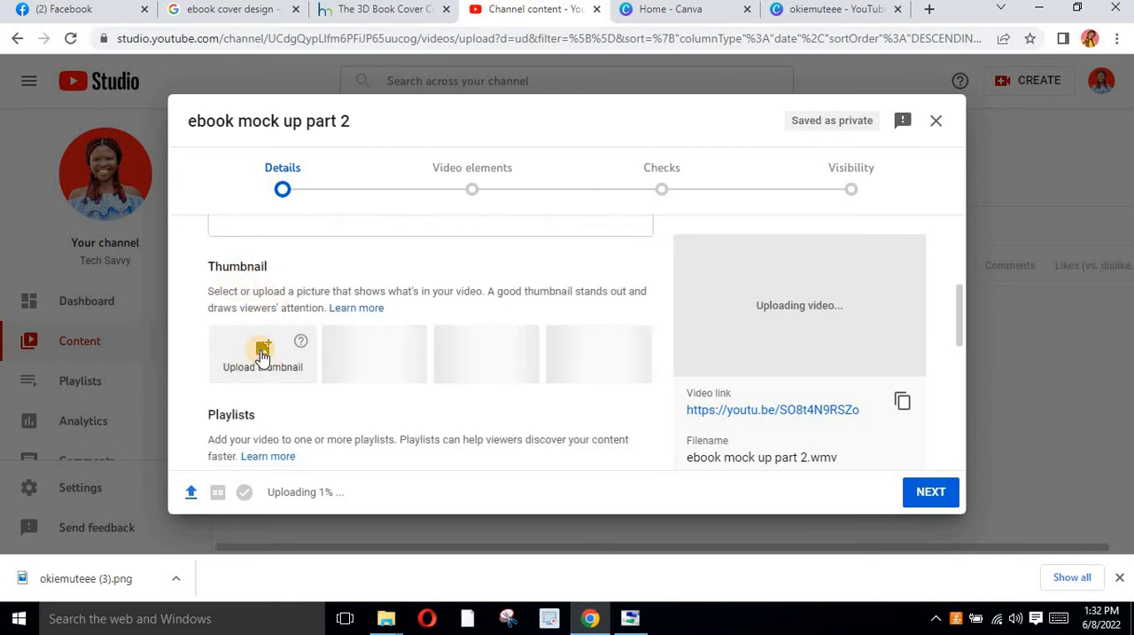
pyautogui.click(264, 354)
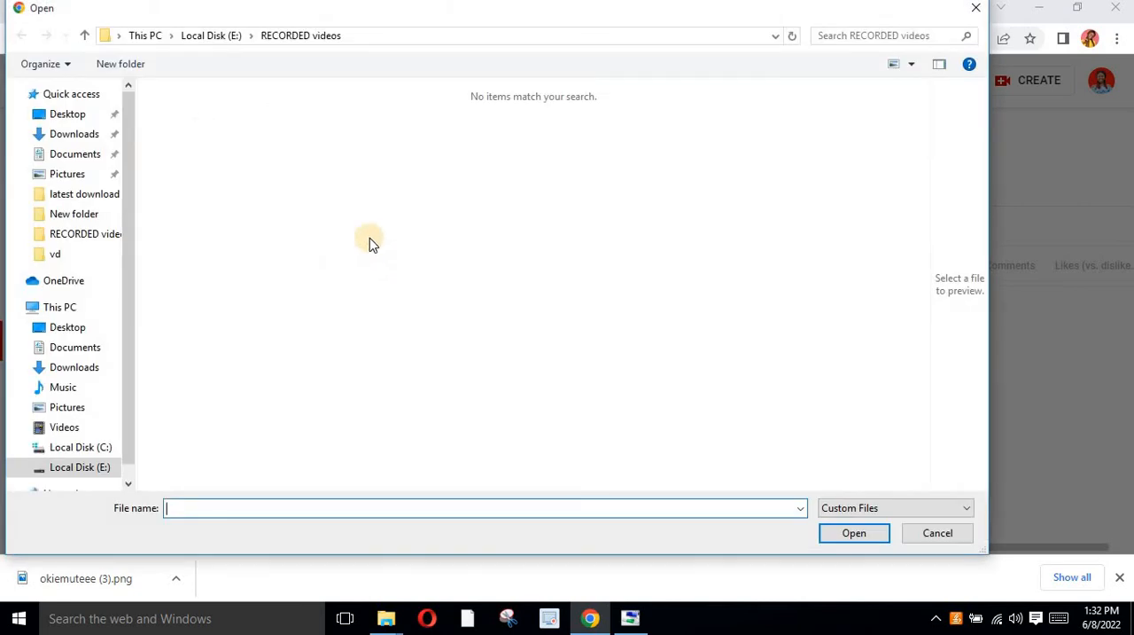
pyautogui.click(72, 138)
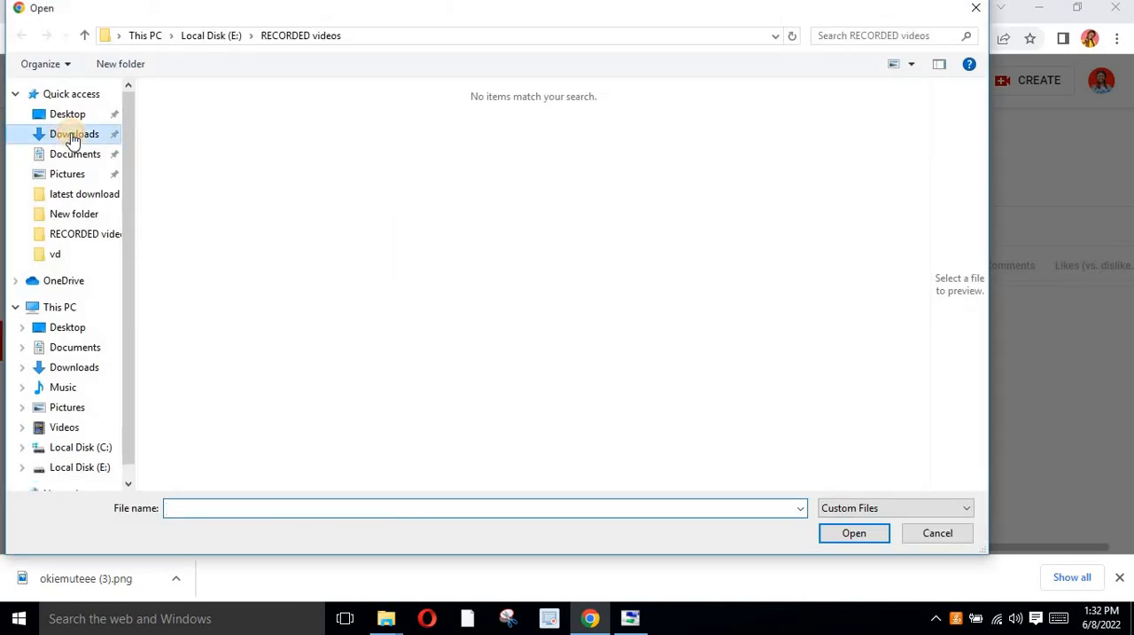
pyautogui.click(663, 188)
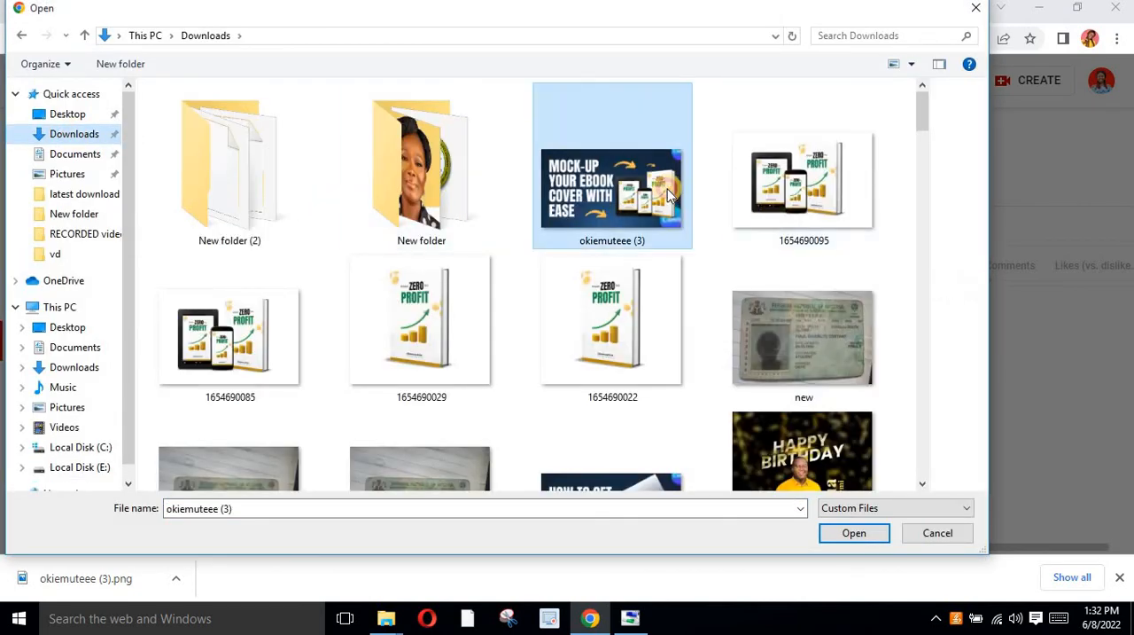
pyautogui.click(853, 533)
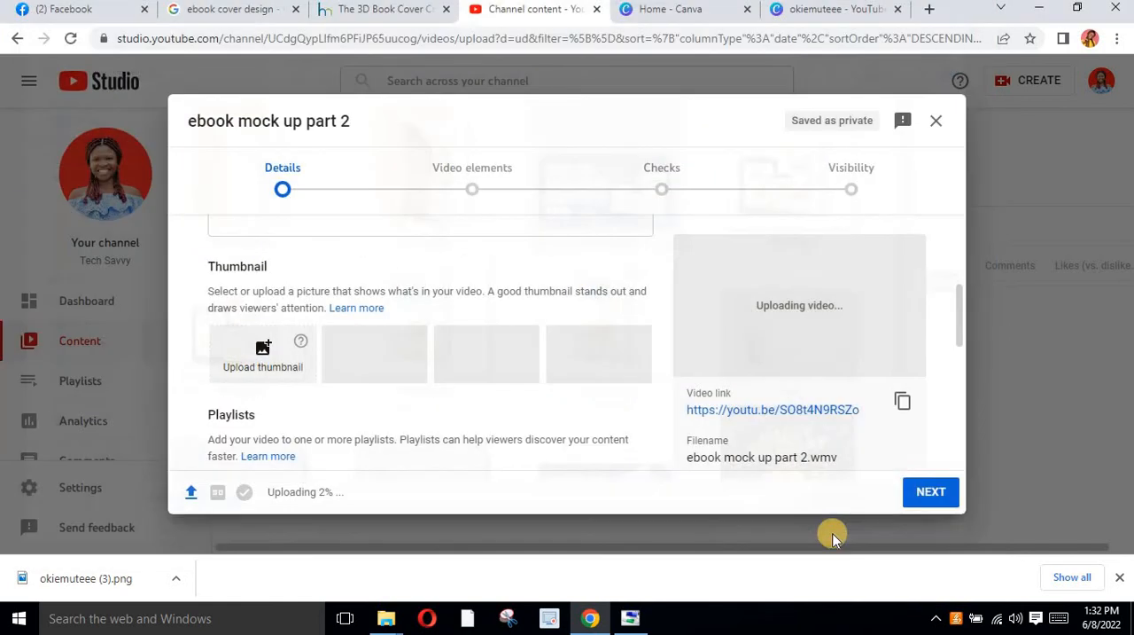